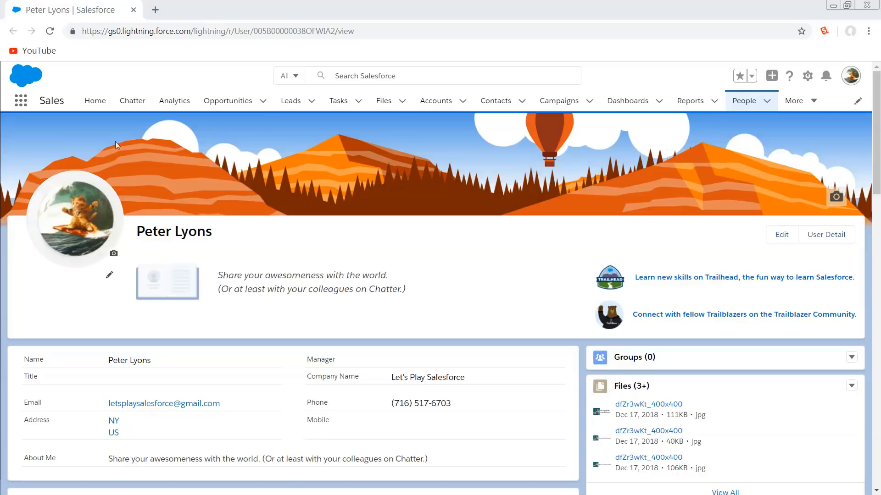
Launch Analytics Studio from the list of all available Salesforce apps
click(21, 102)
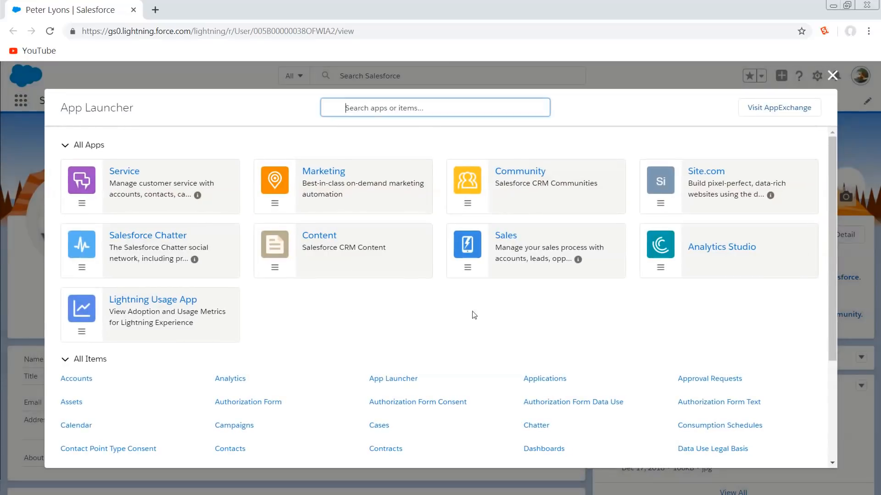
click(729, 250)
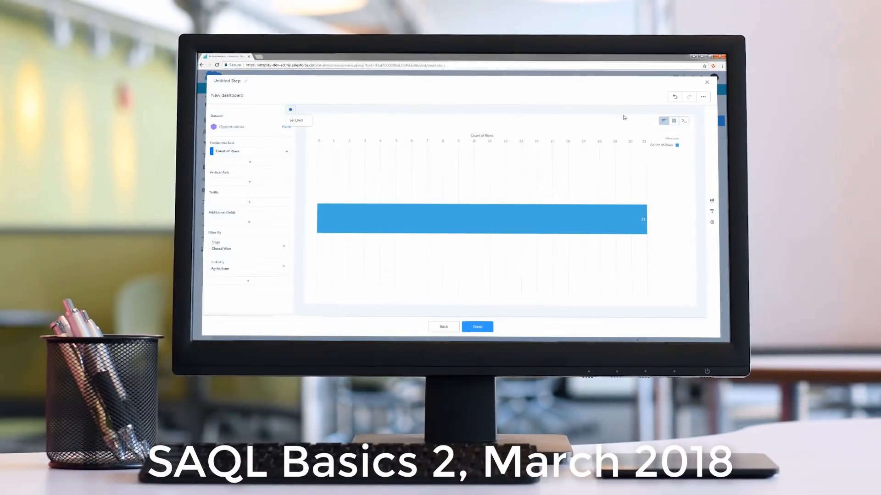
mouse_move(673, 121)
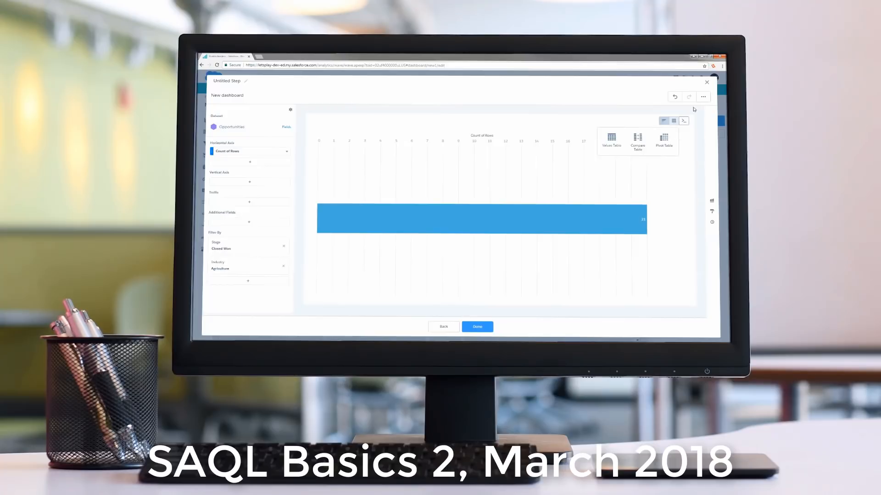
click(703, 97)
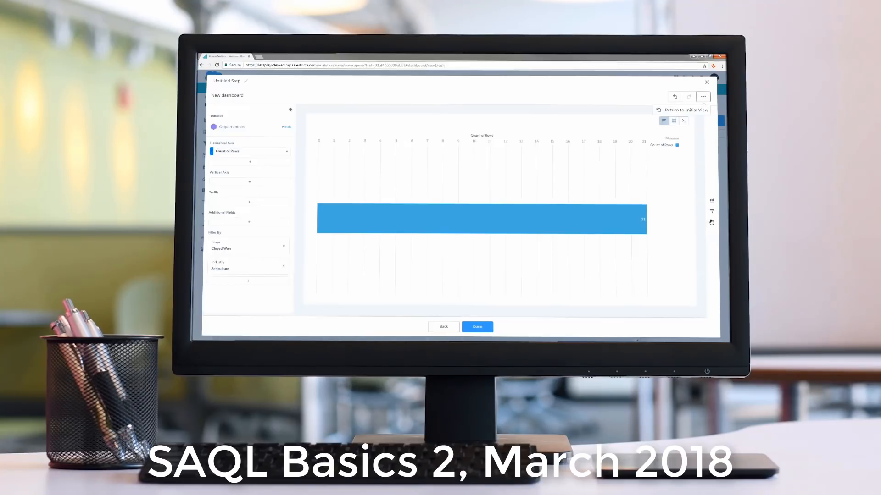
click(712, 211)
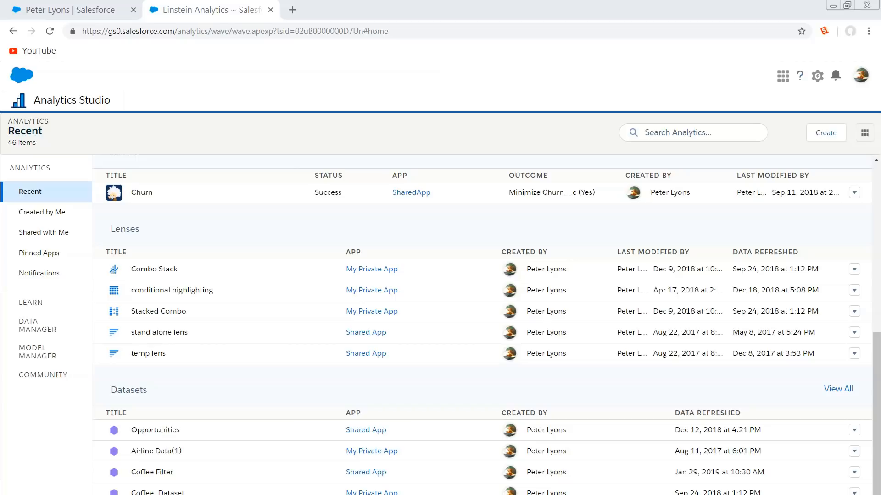
Open the Opportunities dataset as a new lens and display its filter options
click(173, 430)
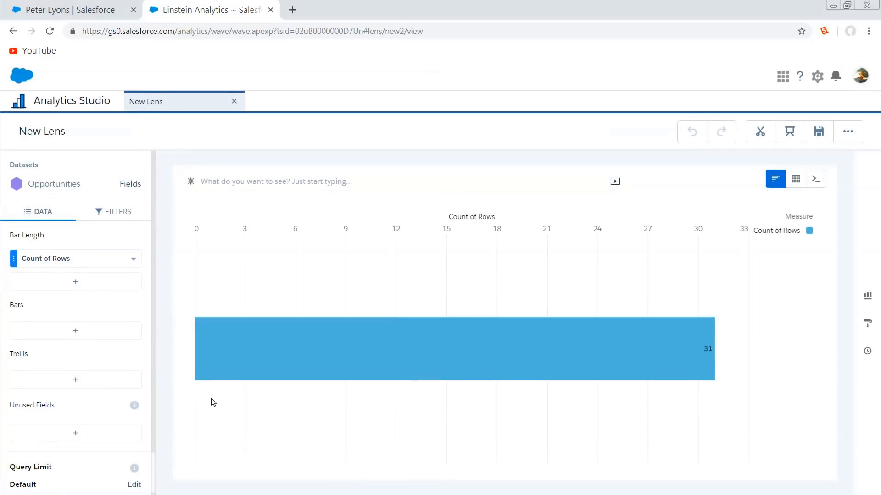
click(122, 216)
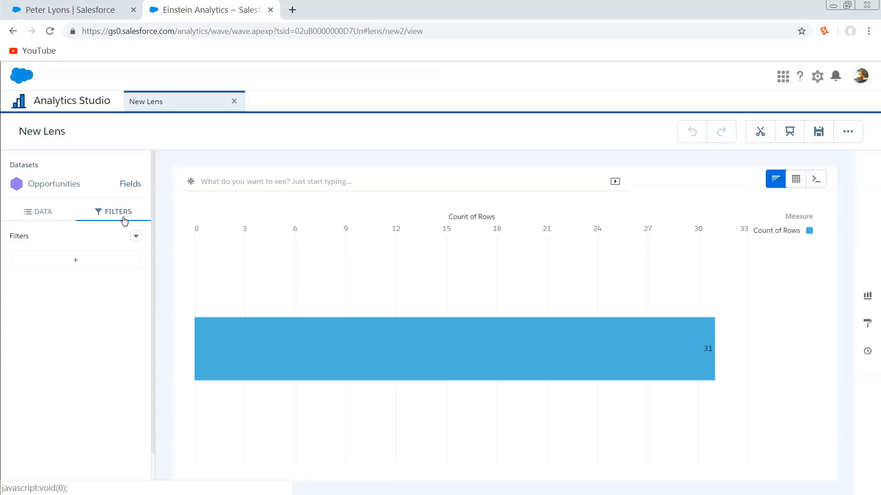
click(135, 236)
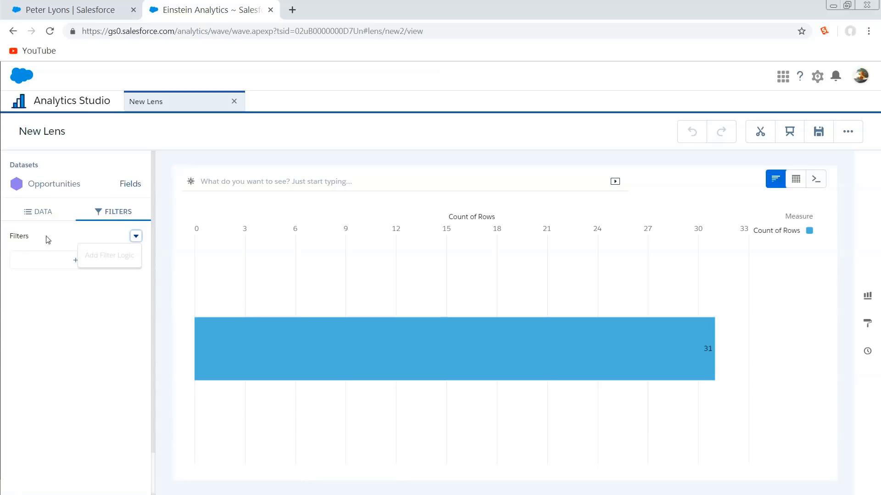
Add a filter to the lens where Opportunity Type equals Existing Customer - Replacement
click(44, 262)
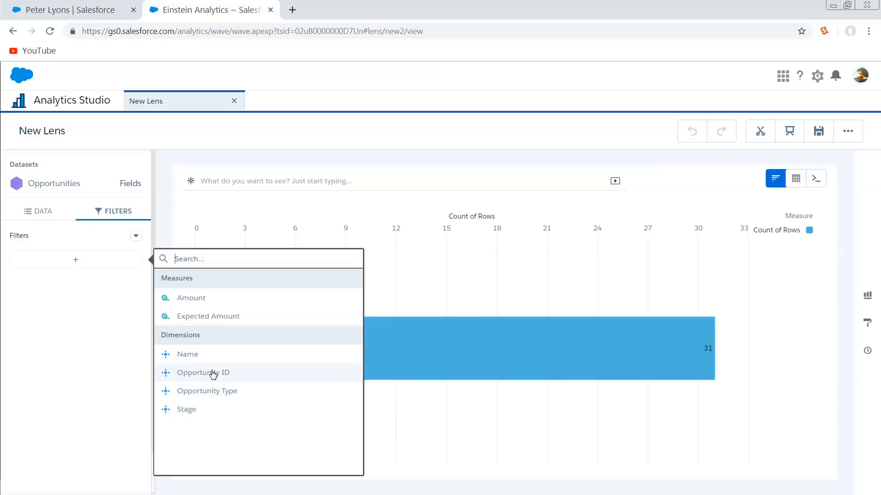
click(211, 392)
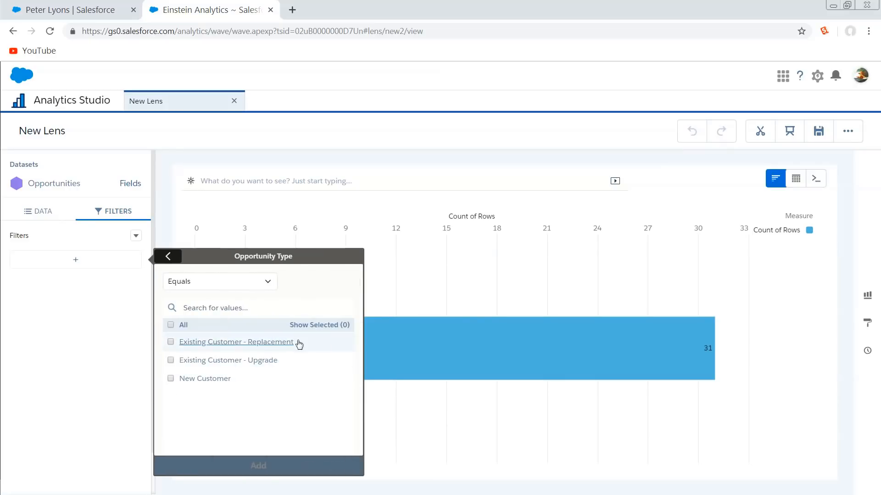
click(260, 344)
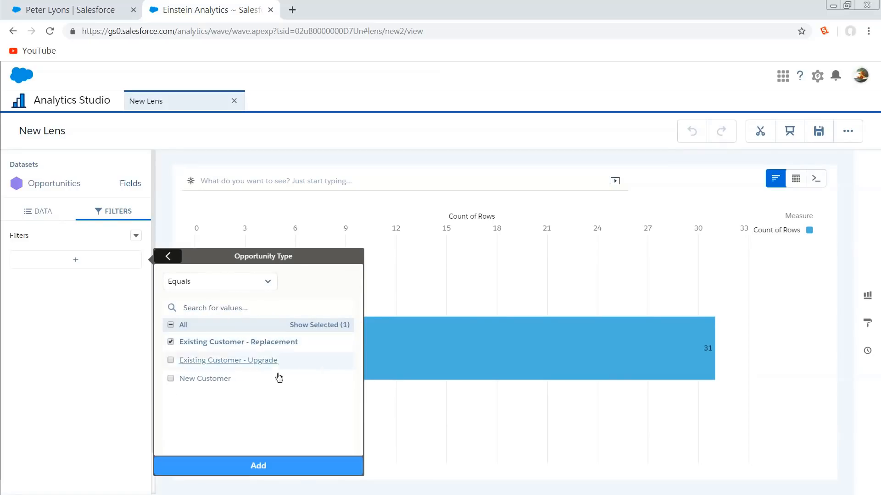
click(288, 473)
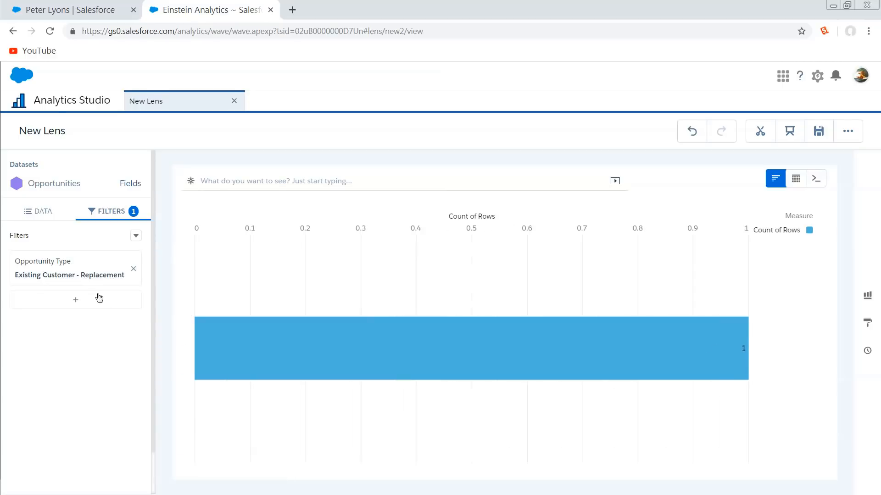
Add a second filter to the lens where Stage equals Needs Analysis
click(76, 299)
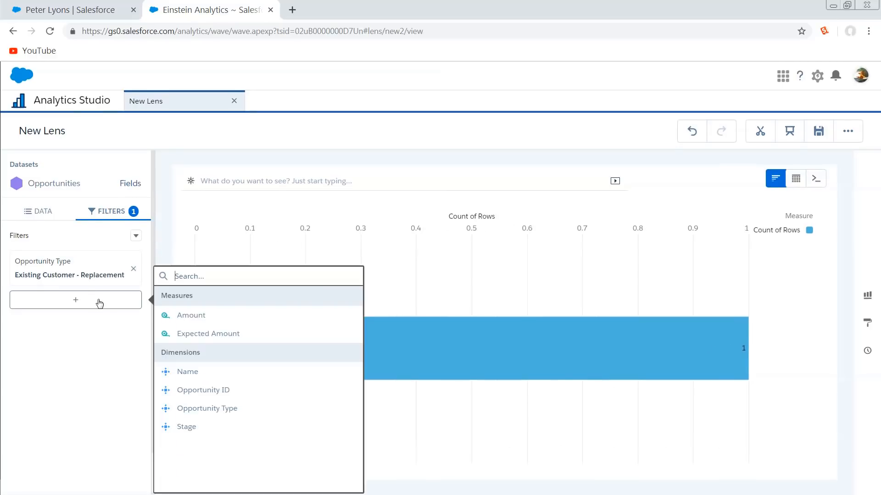
click(192, 428)
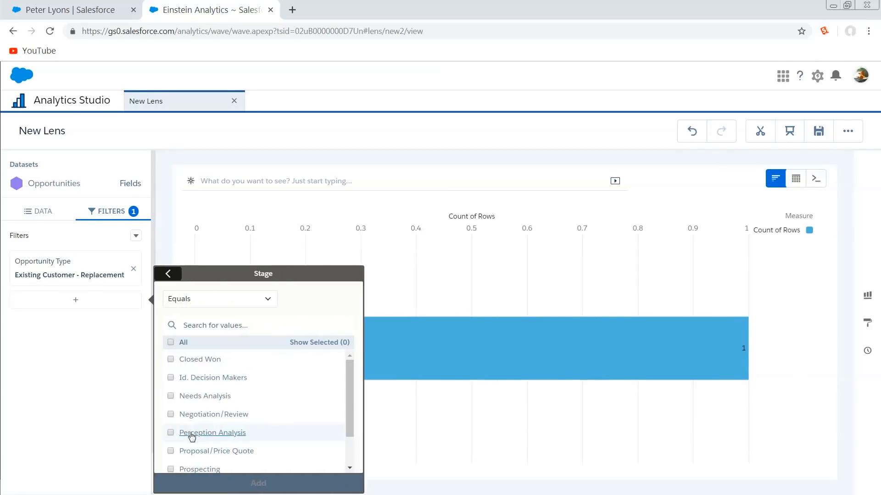
click(211, 397)
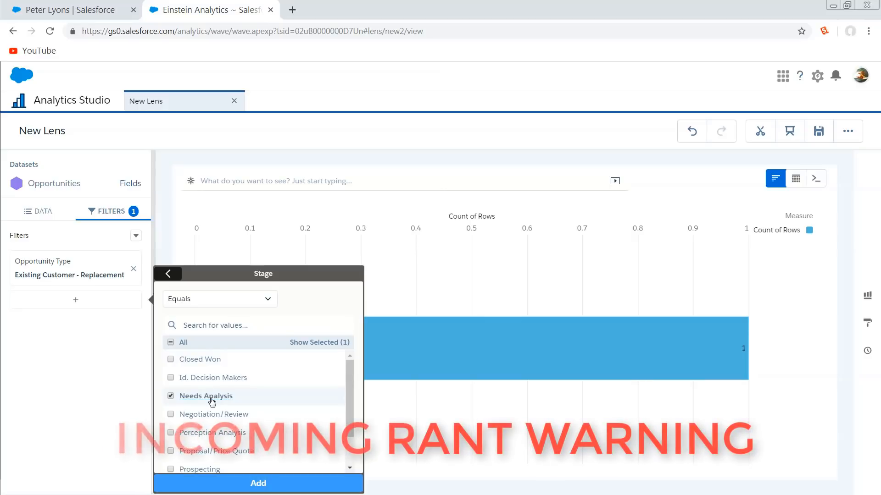
click(254, 483)
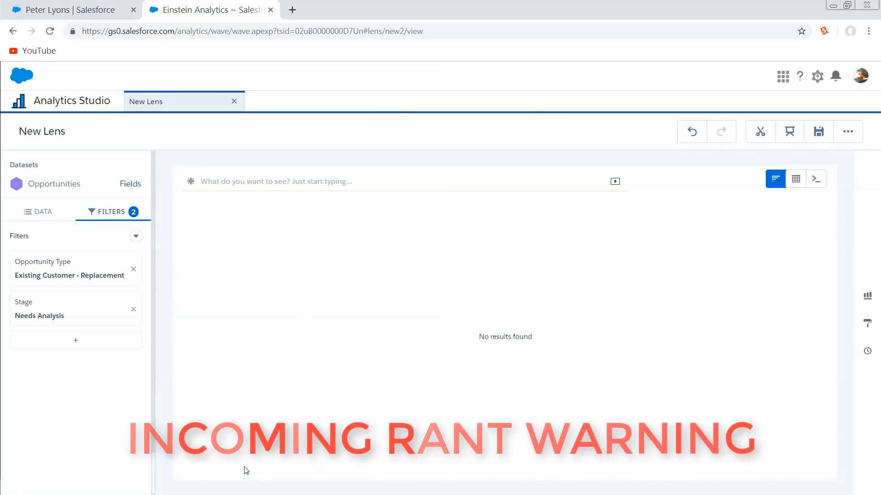
Remove the Needs Analysis stage filter from the lens
click(84, 315)
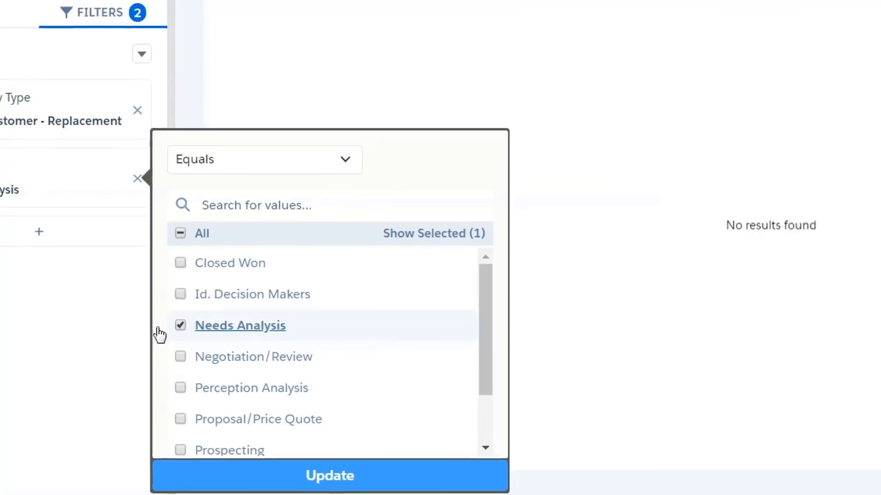
click(132, 369)
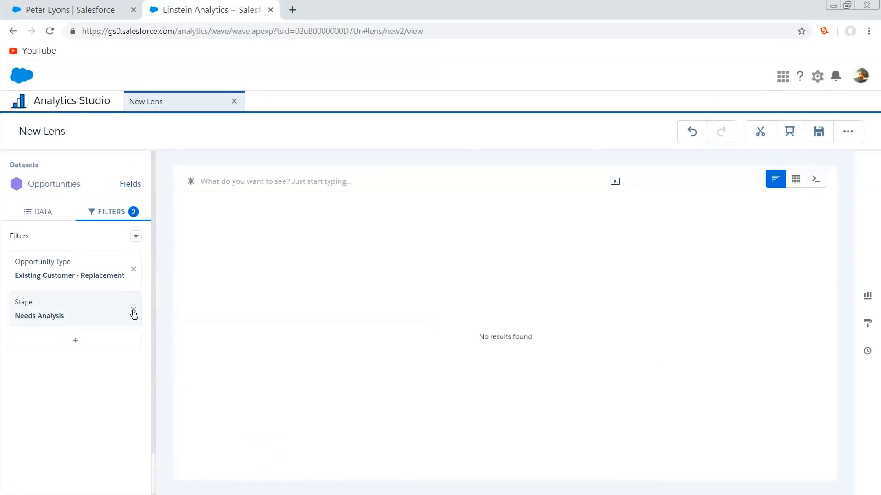
click(133, 314)
Group the chart's bars by Stage
click(37, 211)
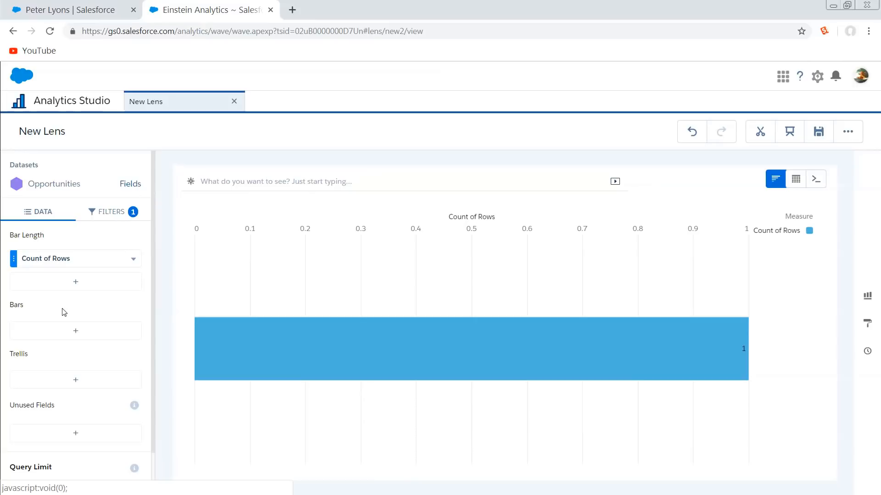
click(83, 333)
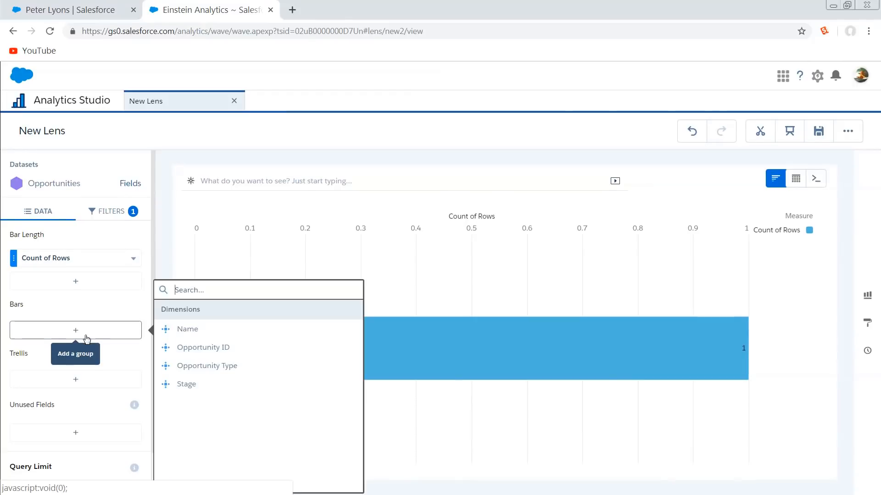
click(205, 385)
mouse_move(352, 340)
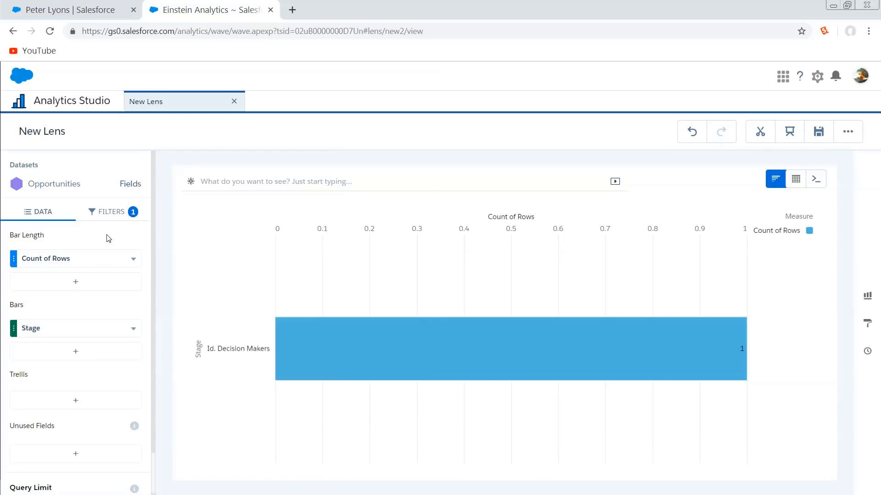
Add a second filter where Stage equals Id. Decision Makers
click(110, 212)
click(84, 308)
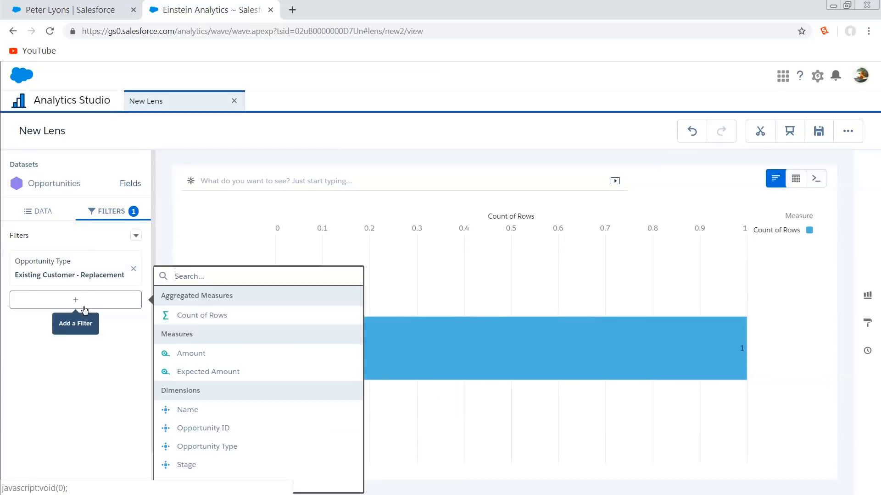
click(193, 465)
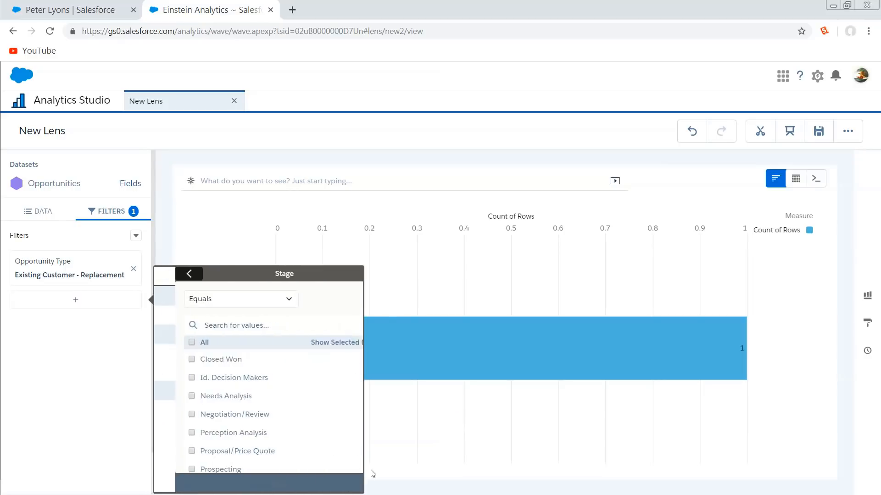
click(203, 383)
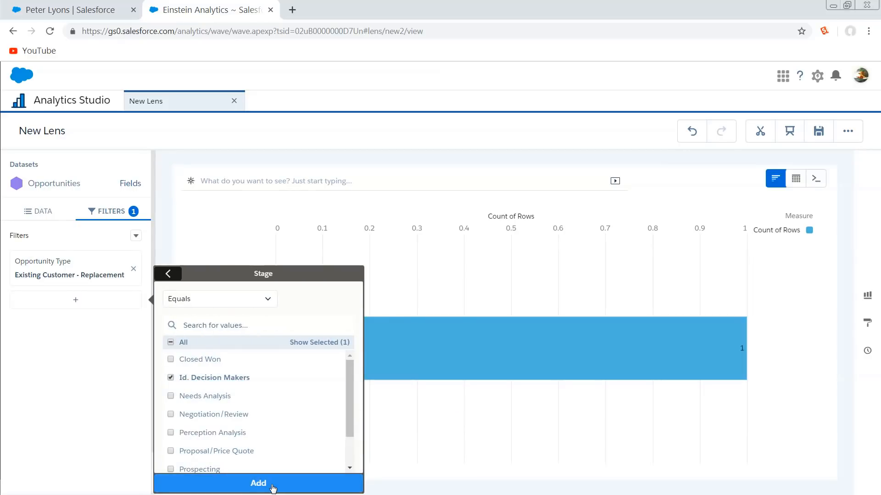
click(258, 483)
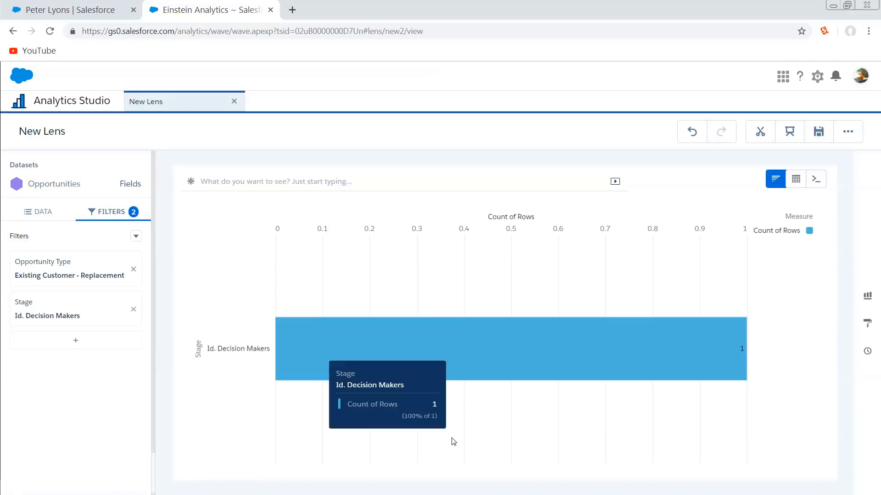
Add filter logic to the lens and apply it as "1 or 2"
click(136, 238)
click(123, 256)
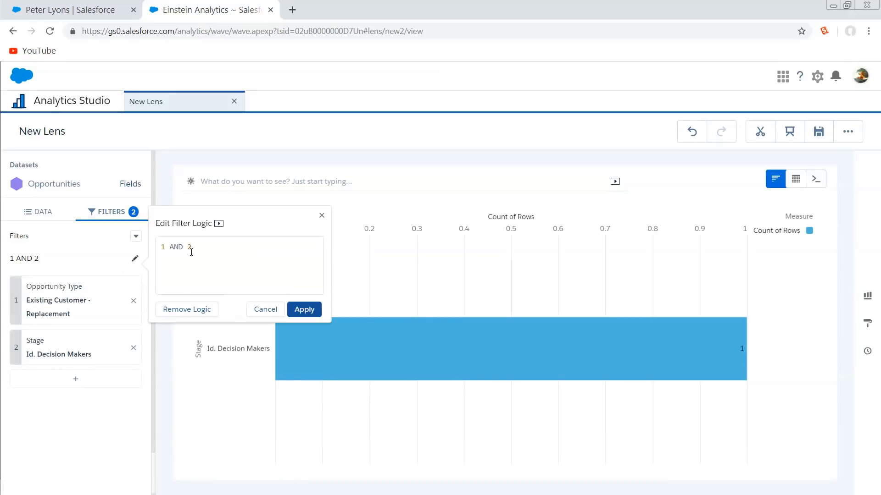
double_click(176, 248)
text(or)
mouse_move(537, 353)
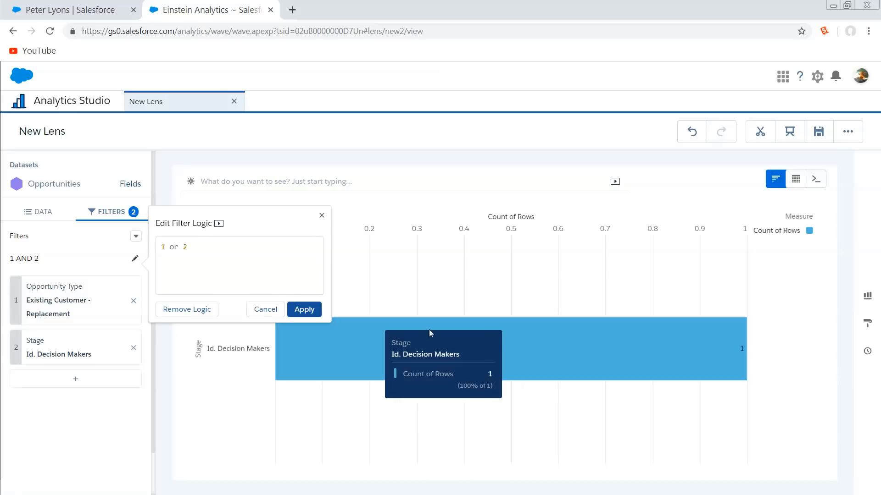
click(312, 308)
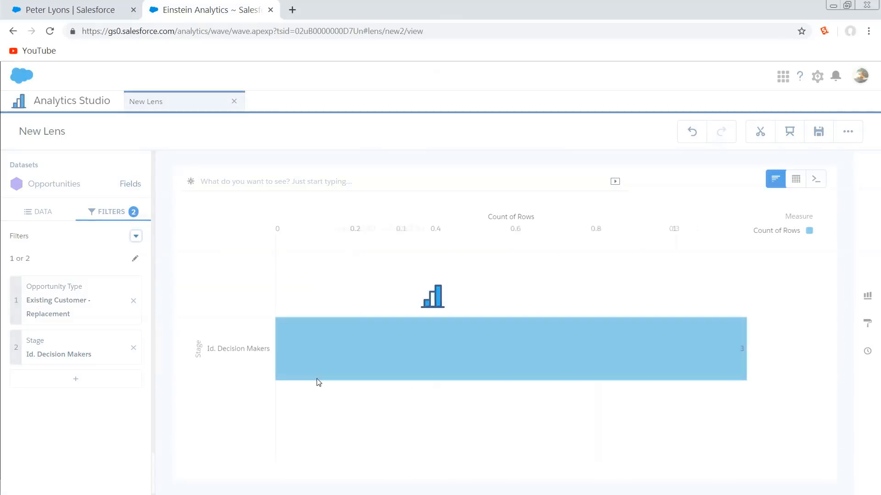
mouse_move(742, 374)
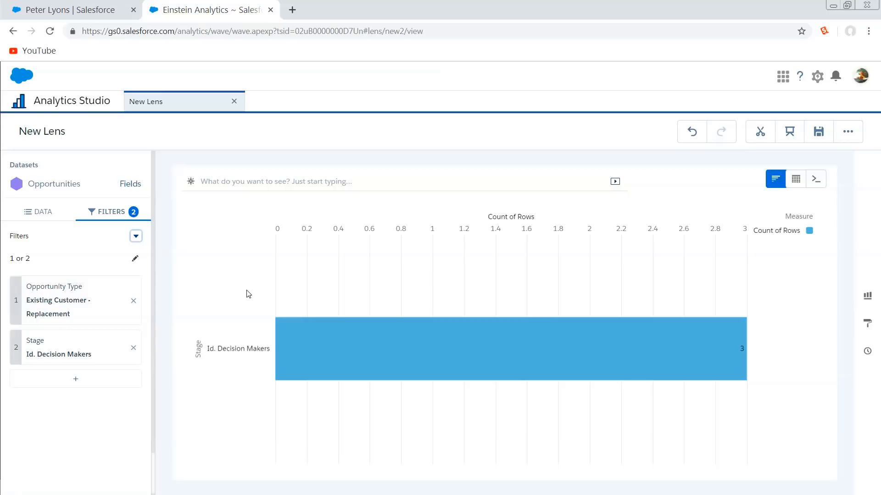
Open the lens JSON and highlight the booleanFilterLogic line within the query to examine how the filter logic is stored
key(ctrl+e)
scroll(224, 251, down, 1)
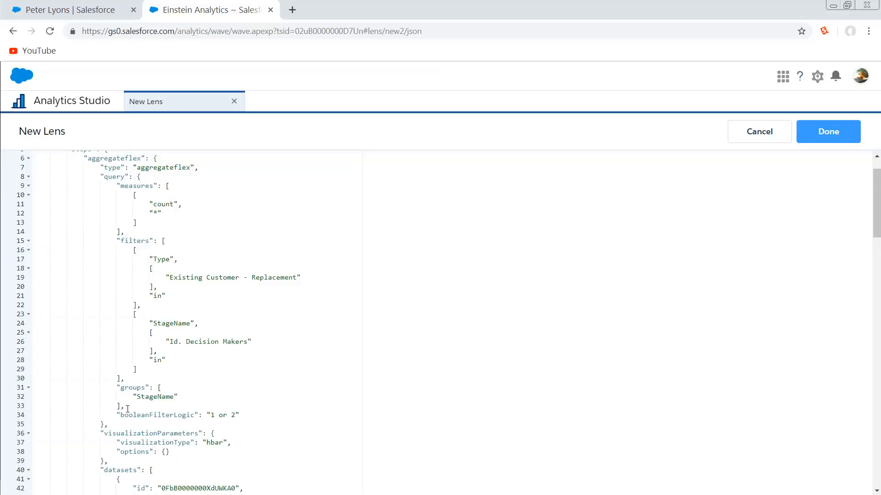
scroll(110, 391, down, 1)
click(284, 369)
shift+click(114, 373)
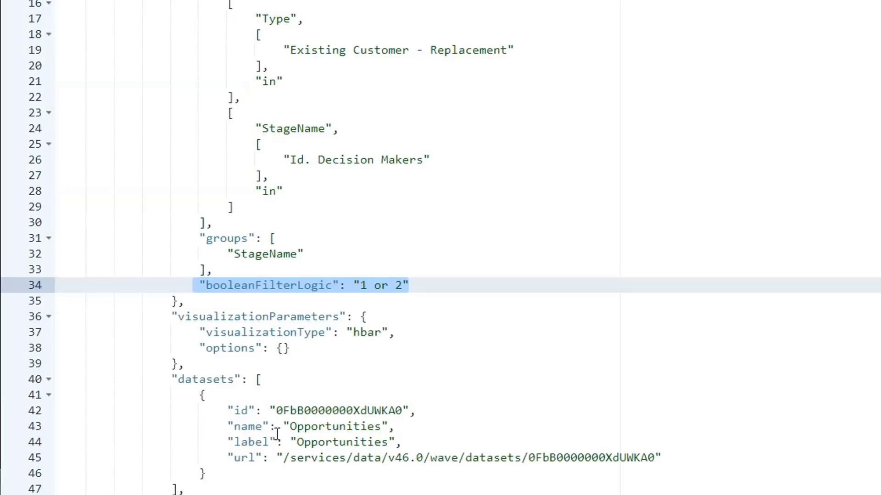
click(491, 297)
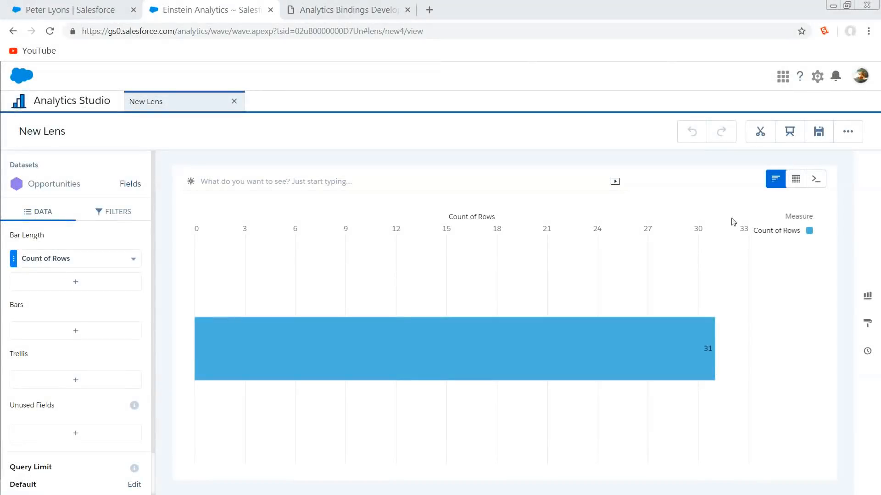
Show the new Opportunities lens as a values table and open its JSON
click(796, 179)
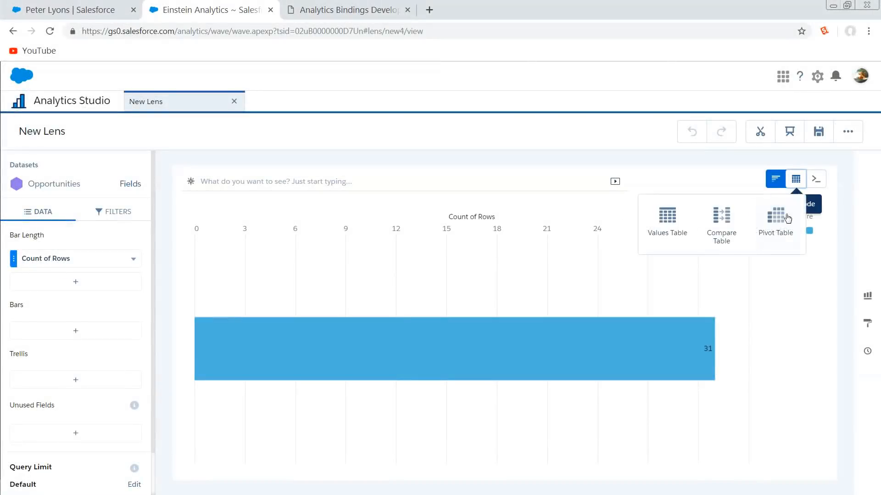
click(664, 227)
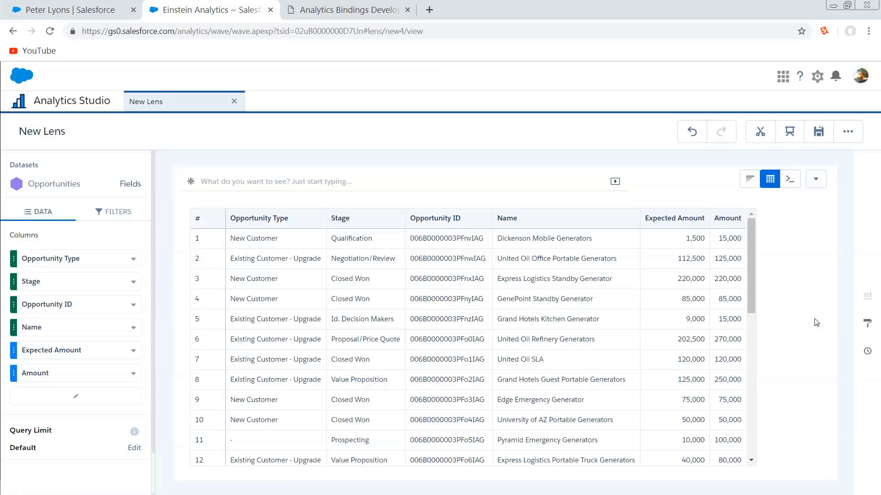
key(ctrl+e)
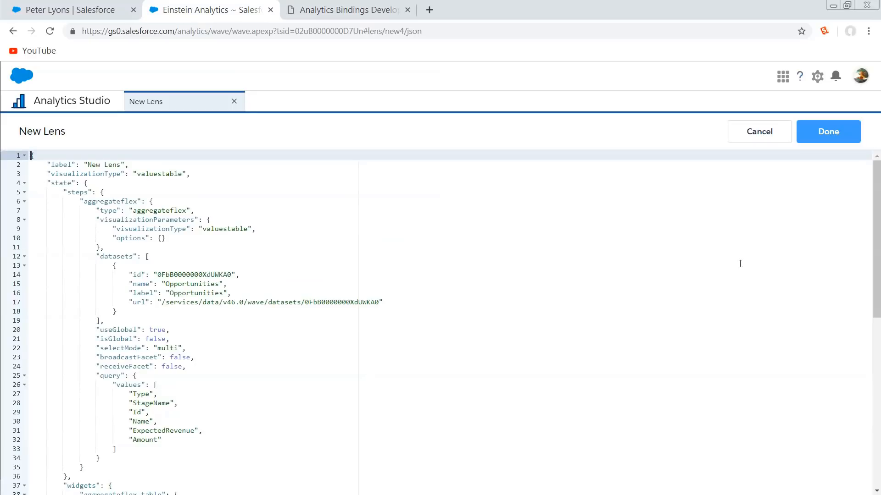
Highlight the "aggregateflex" type line in the lens JSON and read the no_quote() section of the Analytics Bindings developer guide
drag(199, 213, 99, 213)
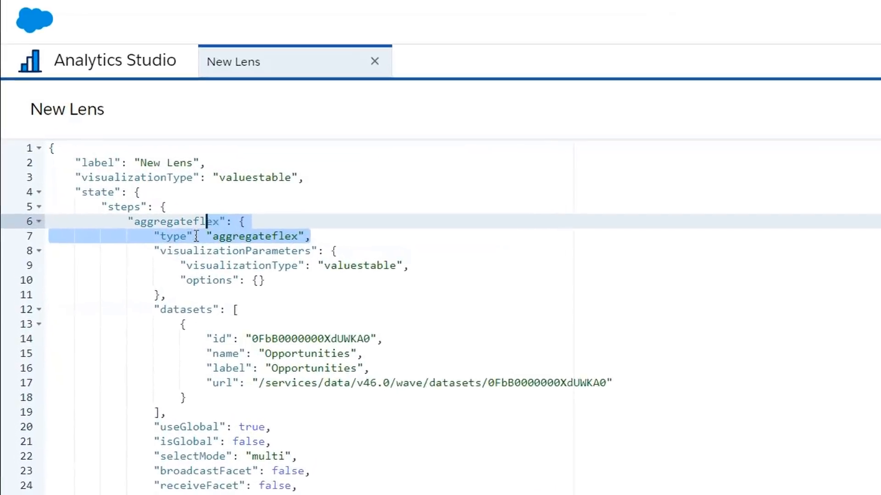
drag(169, 241, 163, 241)
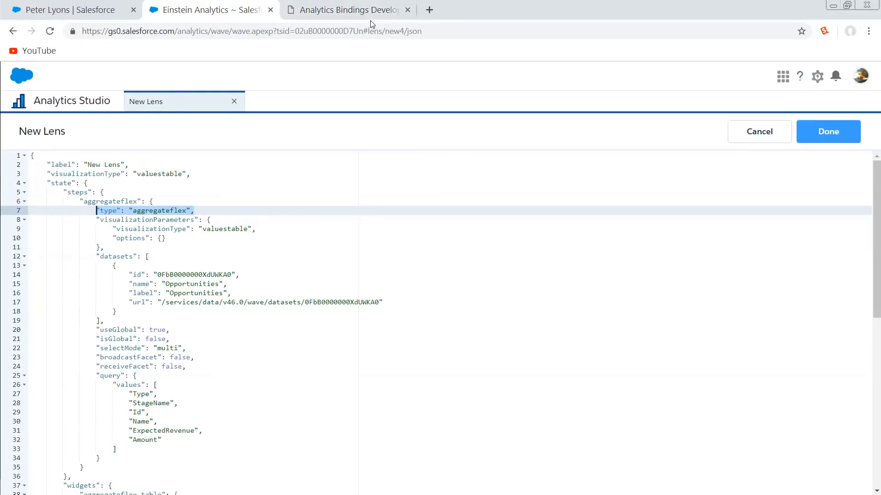
click(365, 14)
drag(299, 183, 249, 182)
click(569, 368)
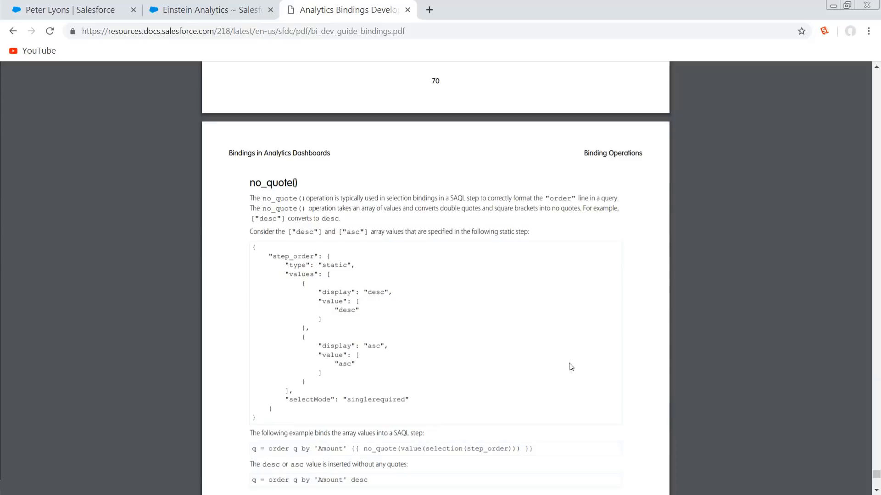
click(224, 8)
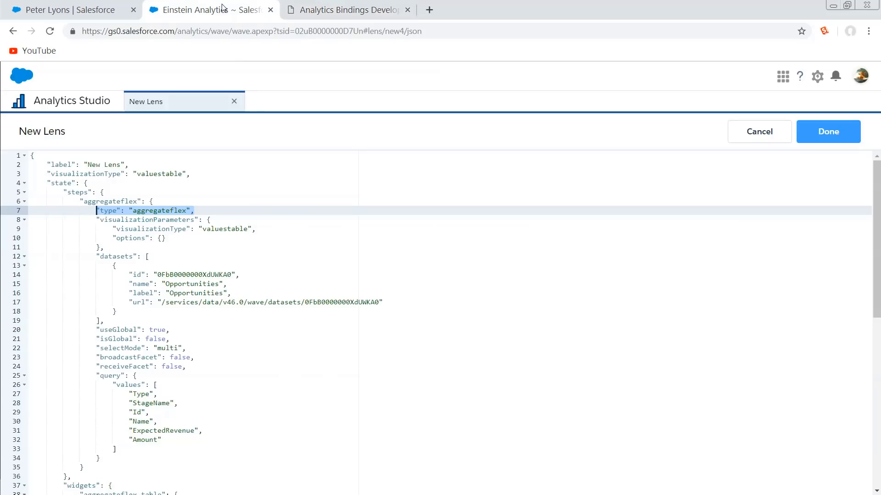
click(273, 432)
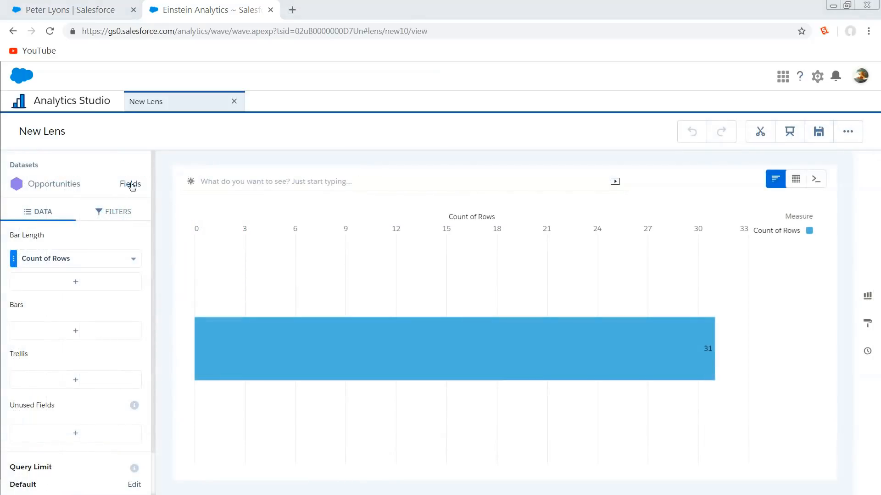
Open the Opportunities dataset's fields and look at the options offered for the Opportunity Category dimension
click(131, 183)
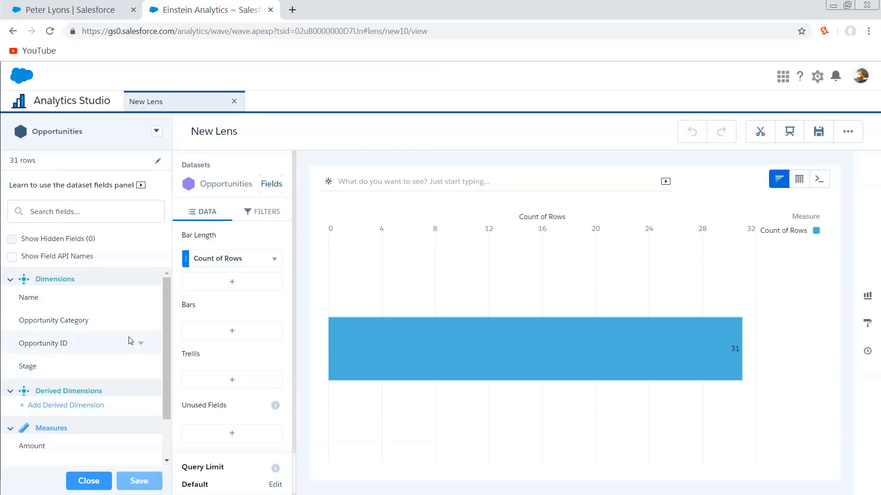
click(142, 322)
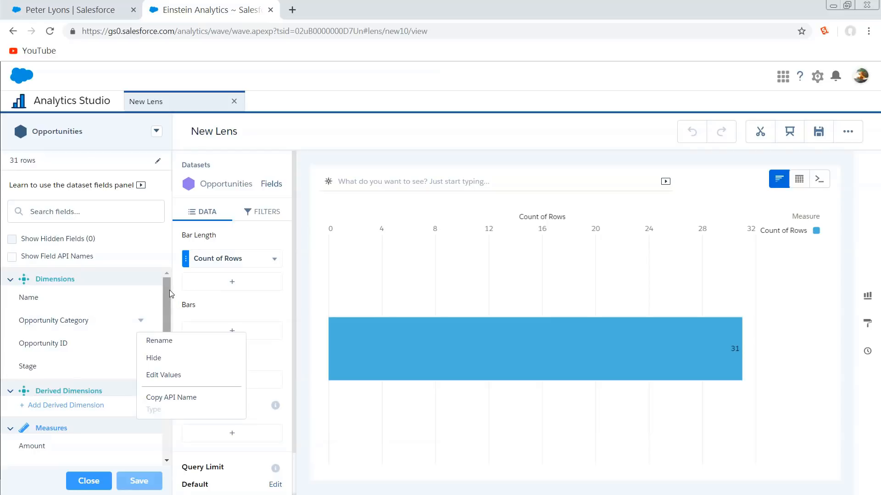
click(84, 463)
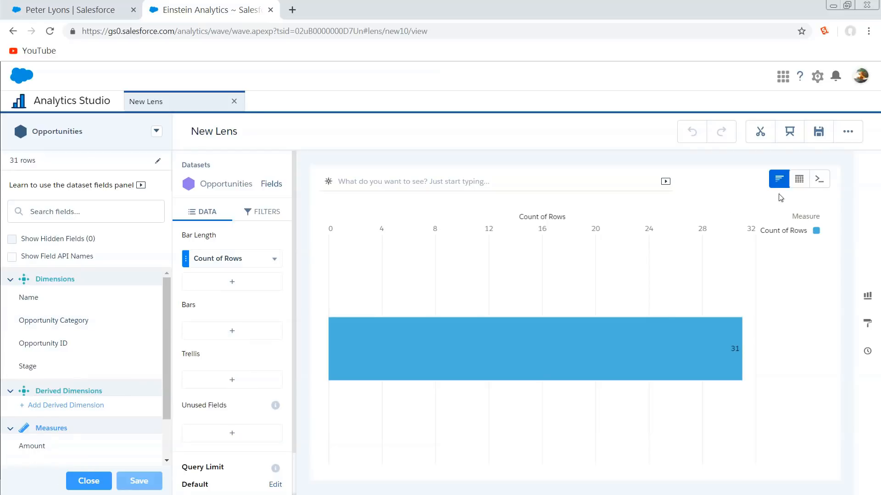
Show the lens as a SAQL query and display the API names of the dataset fields
click(820, 179)
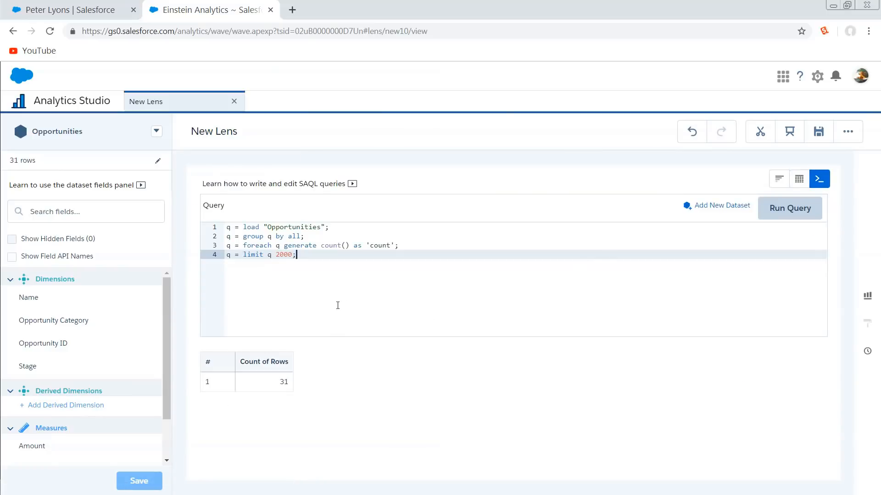
double_click(95, 325)
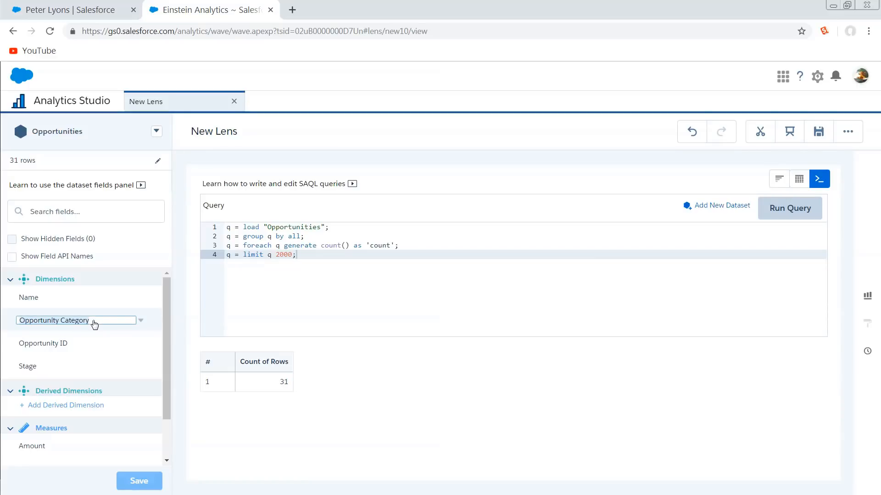
click(86, 258)
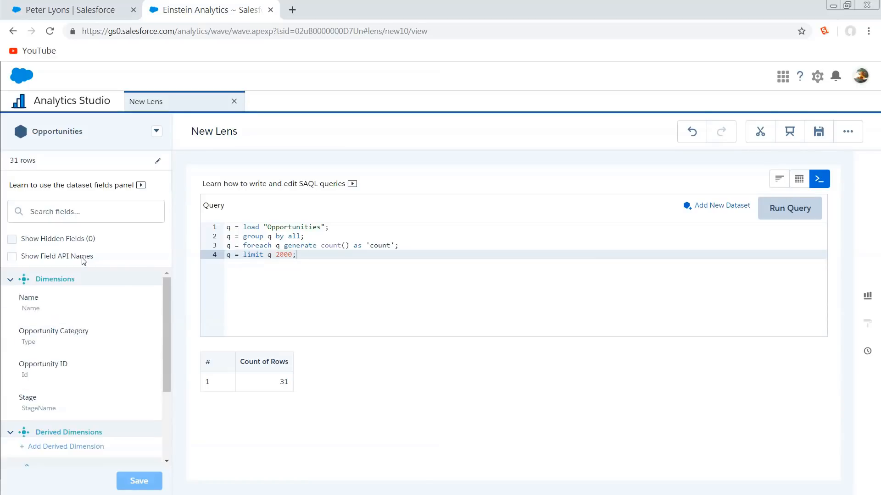
Replace count() with the API name Type in the query's foreach line
double_click(30, 343)
key(ctrl+c)
drag(353, 245, 323, 245)
key(ctrl+v)
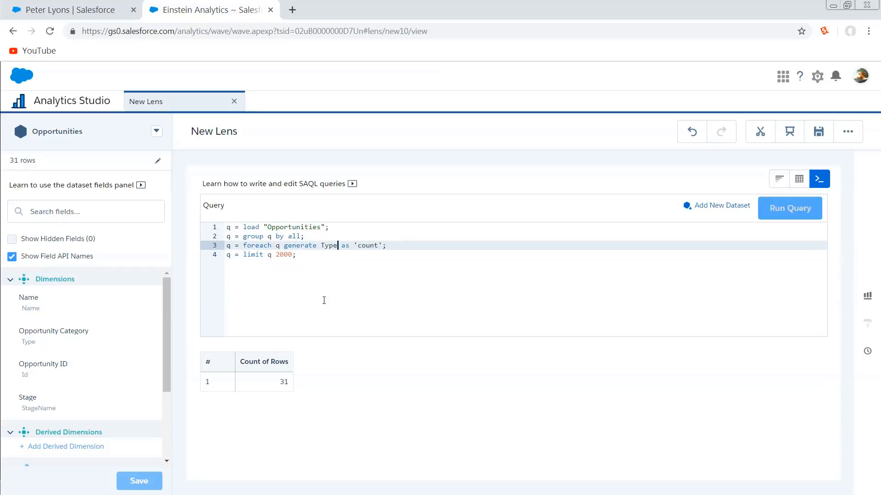
Replace the 'count' alias in the foreach line with 'Opportunity Category' and run the query
double_click(369, 245)
drag(89, 331, 21, 332)
key(ctrl+c)
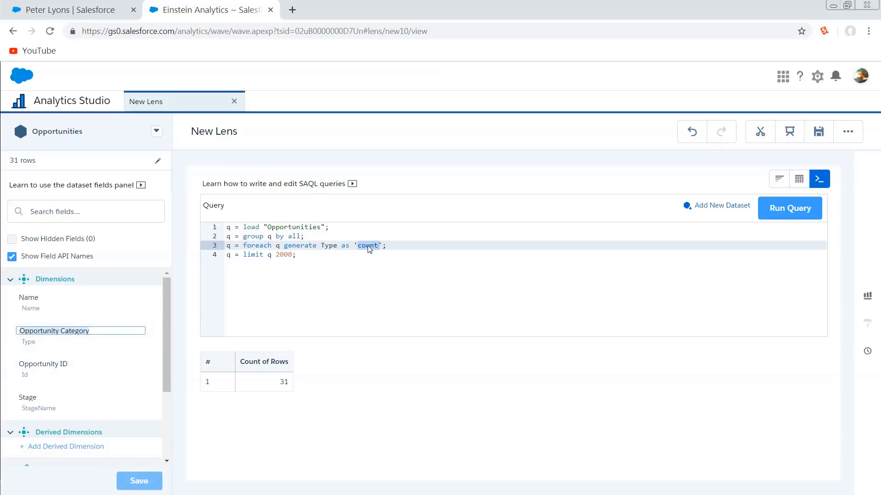
double_click(367, 246)
key(ctrl+v)
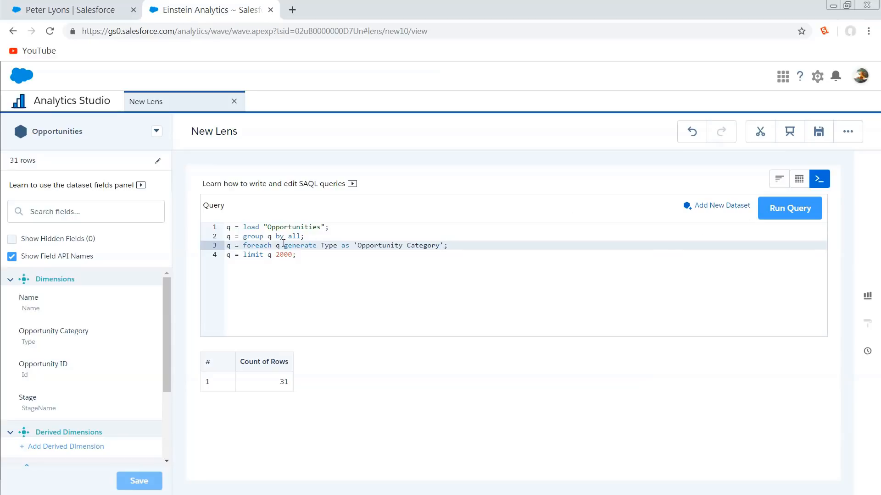
click(776, 210)
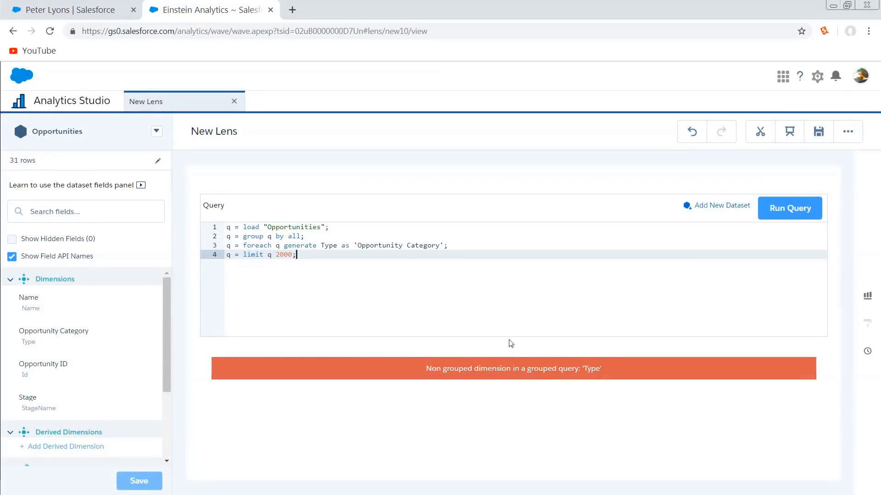
Append "asdf" after the 'Opportunity Category' alias, run the query and highlight the line and column position in the error message
click(442, 245)
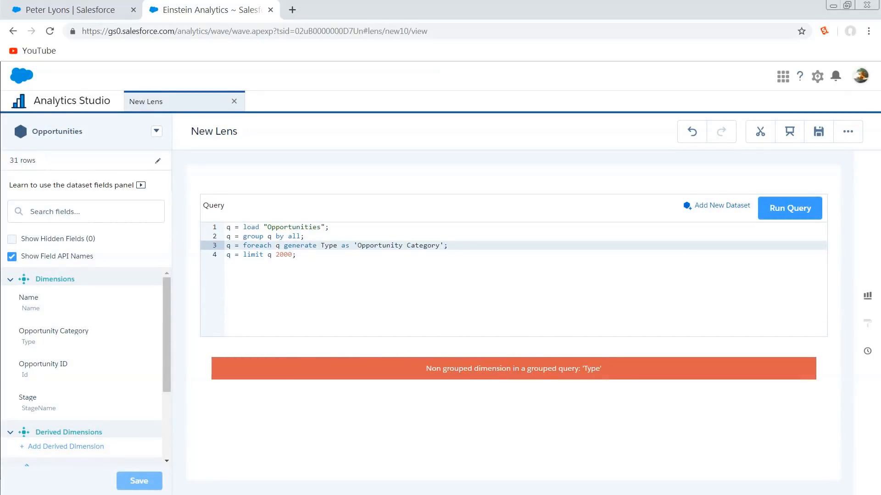
text(asdf)
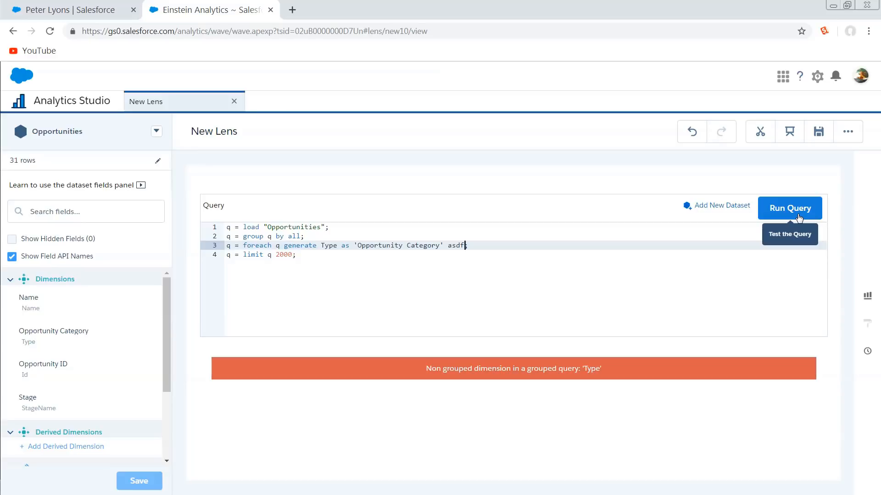
click(798, 215)
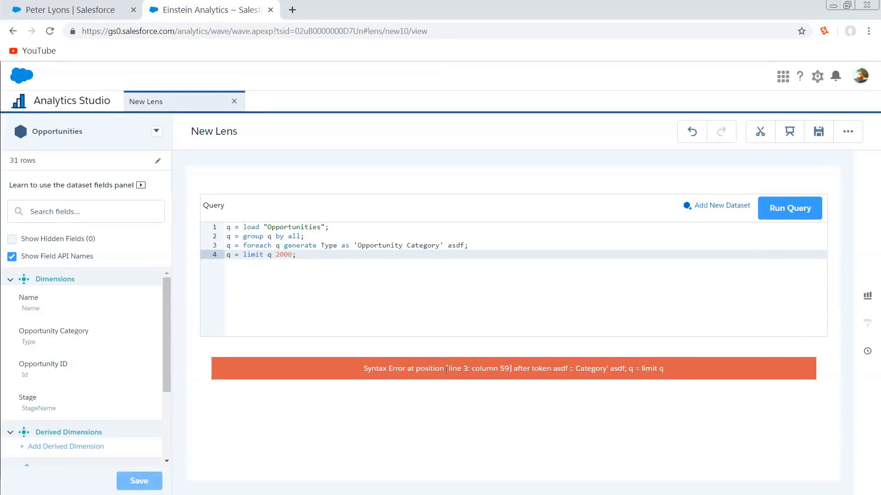
drag(447, 370, 512, 370)
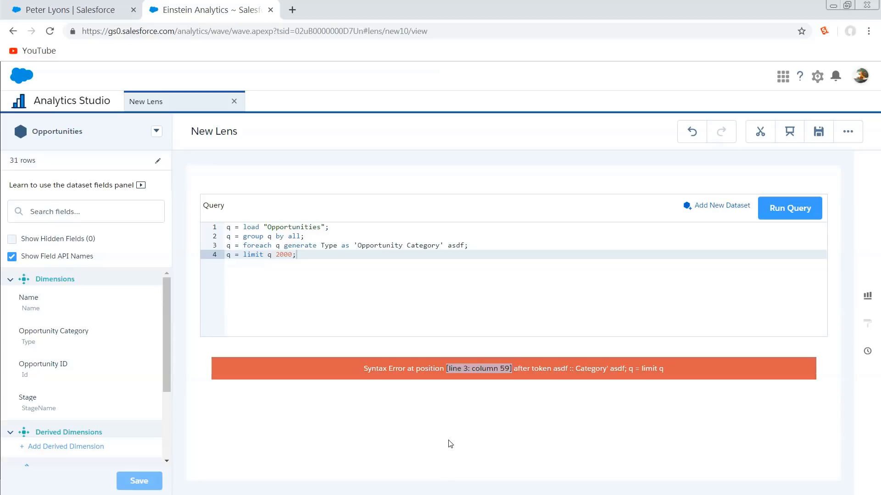
click(456, 419)
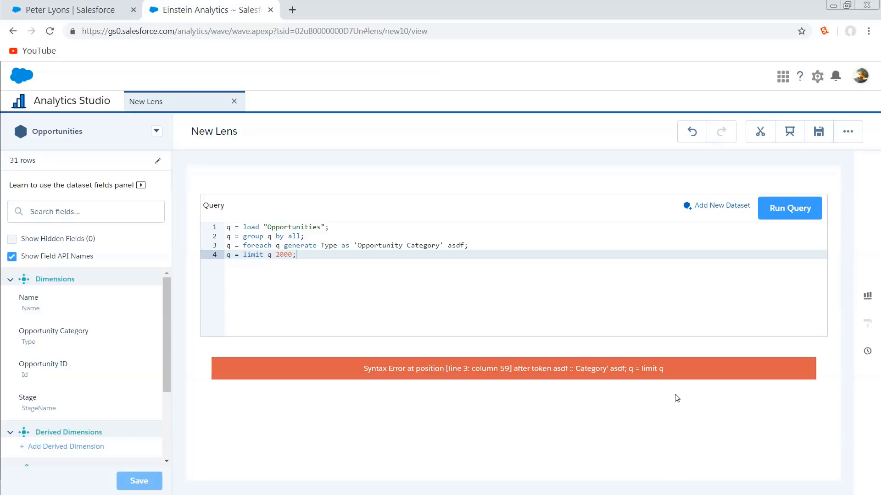
Undo the query edits and the switch to the SAQL view
click(692, 133)
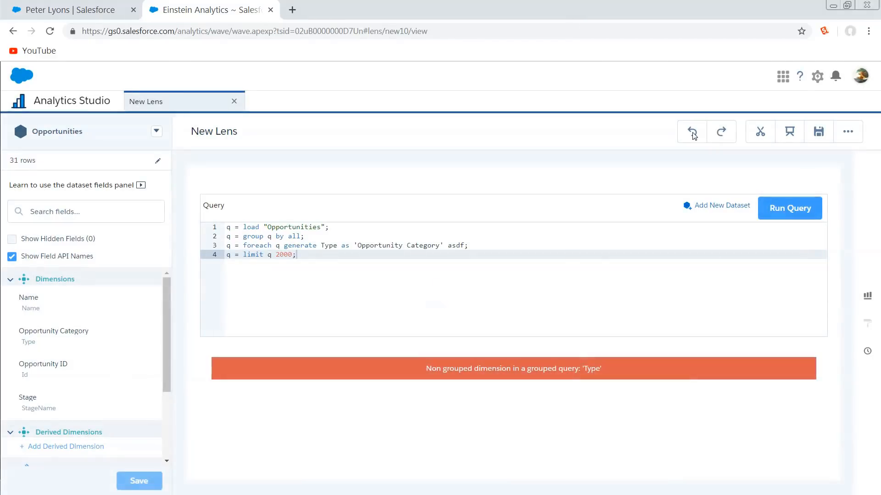
click(693, 138)
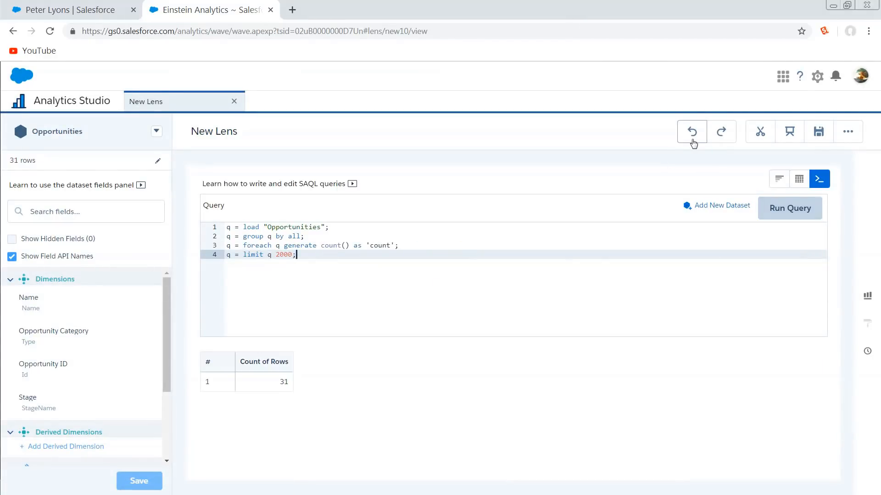
click(692, 138)
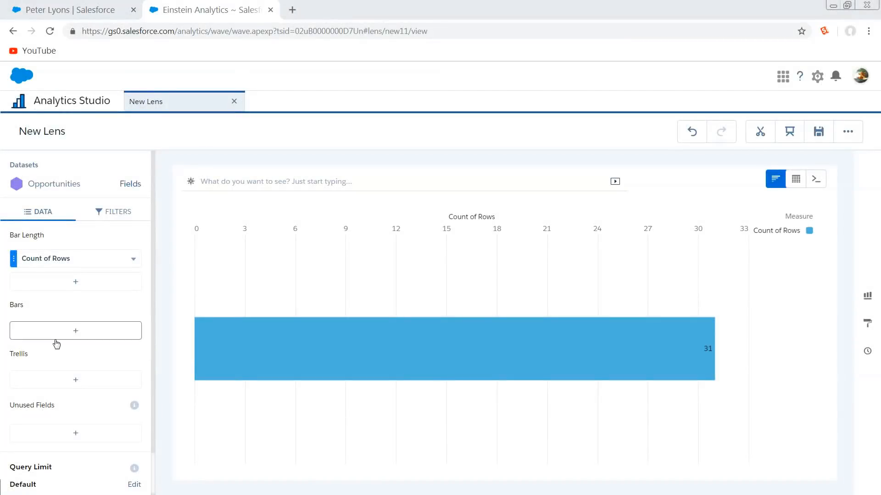
Group the new lens's bars by Stage and sort Stage in descending order
click(97, 330)
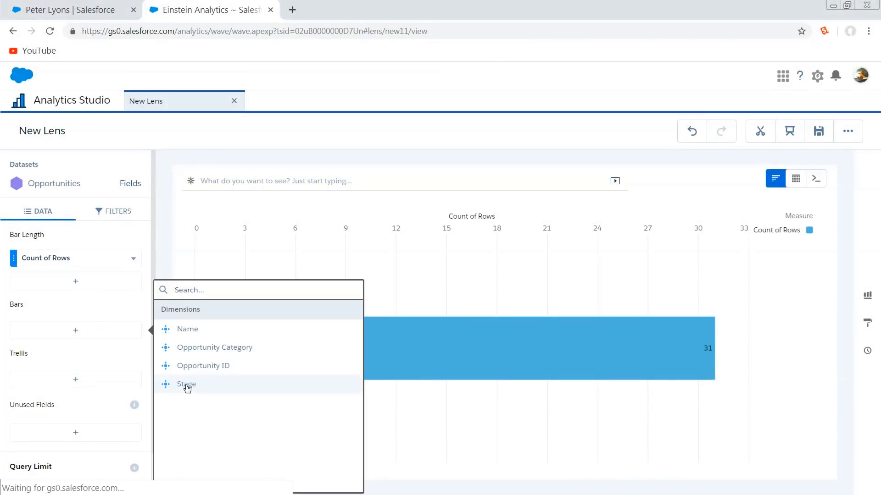
click(186, 385)
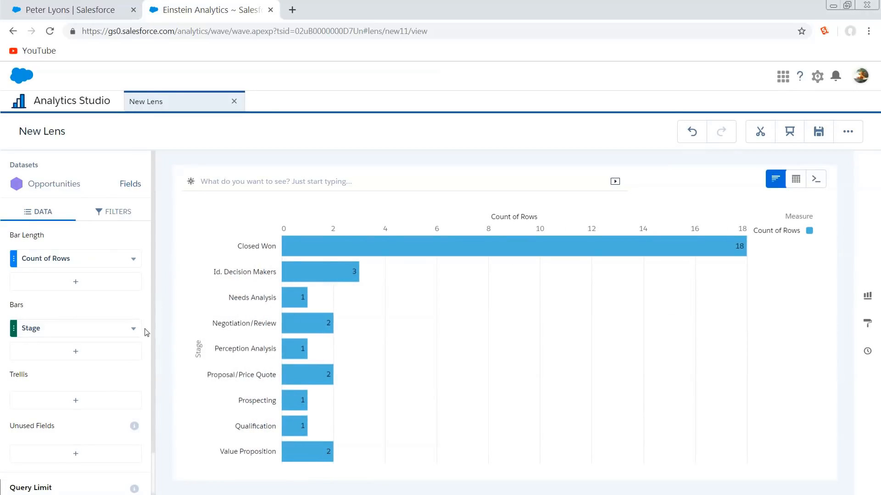
click(133, 329)
click(199, 335)
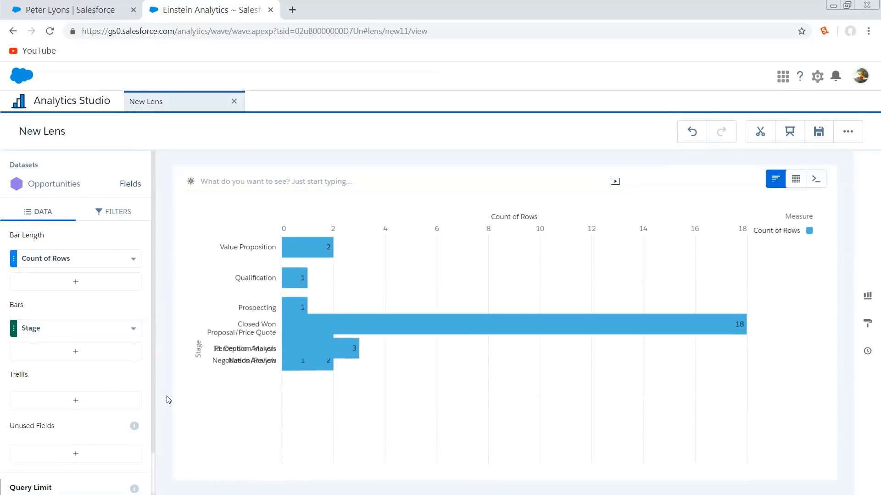
click(133, 330)
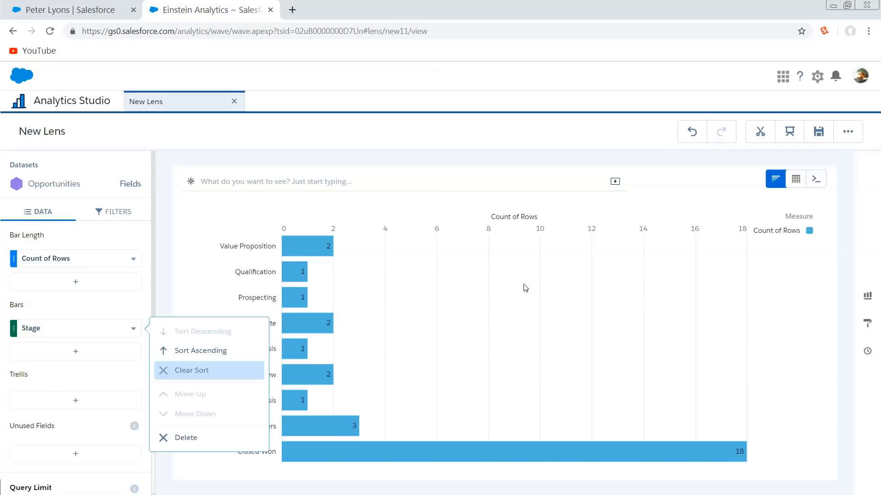
click(572, 279)
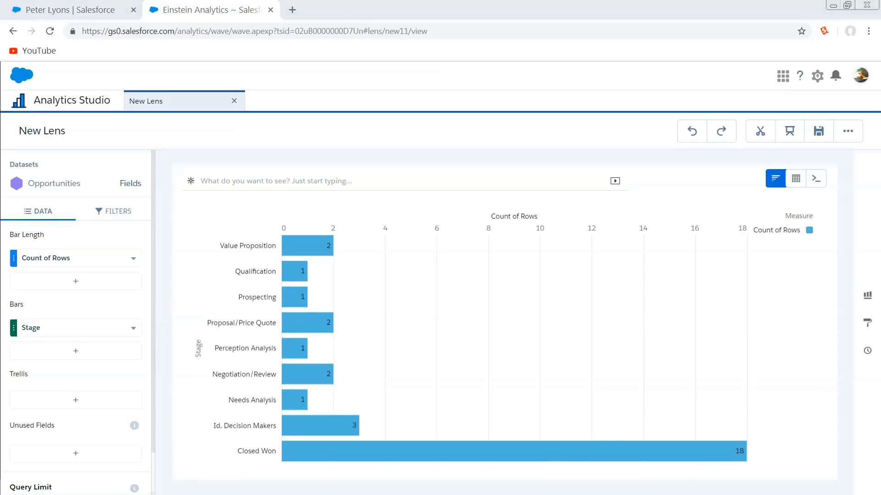
Switch the lens to a compare table and open the Count of Rows column's formula for editing
click(796, 178)
click(721, 227)
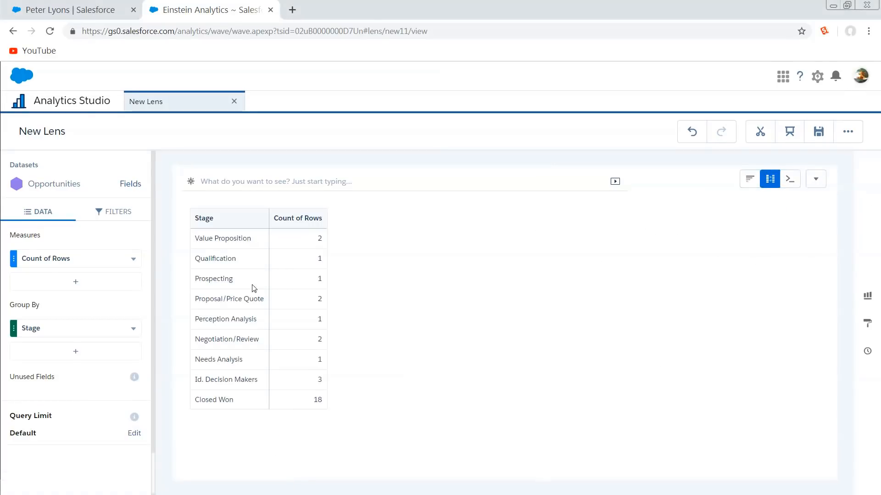
click(135, 259)
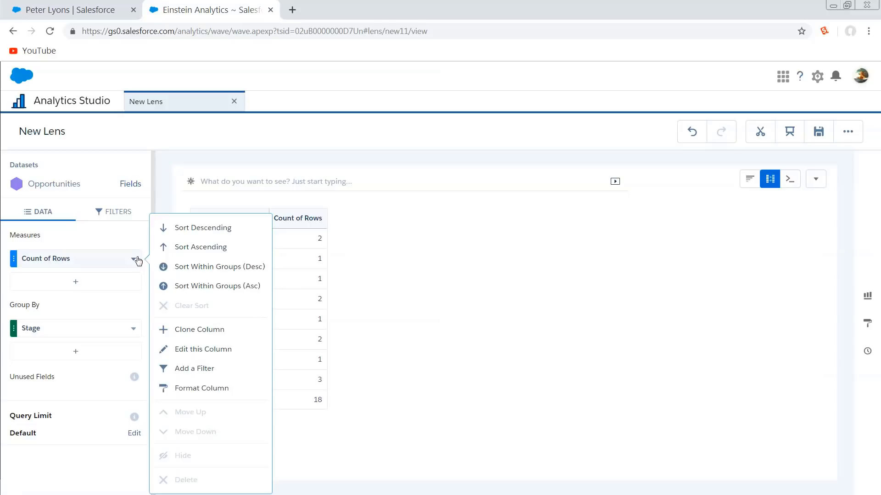
click(195, 350)
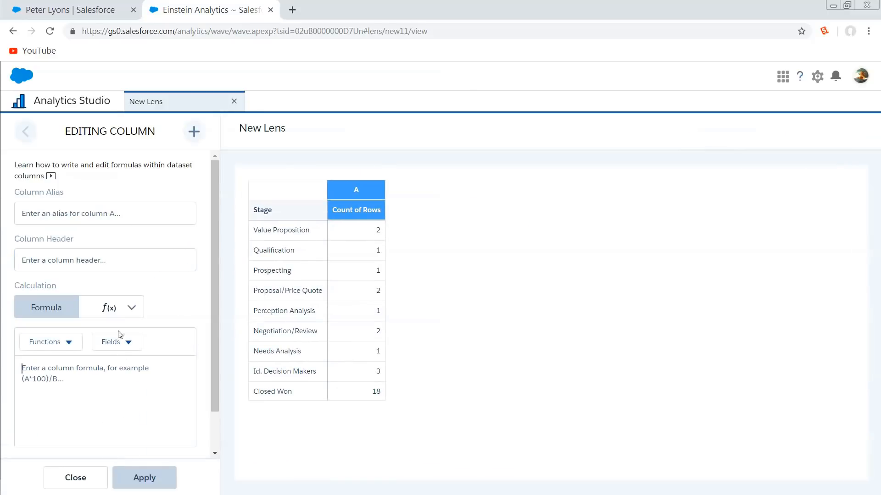
click(105, 369)
Add a second Count of Rows column, close the column editor and look at the first measure's options, including Clone Column
click(195, 130)
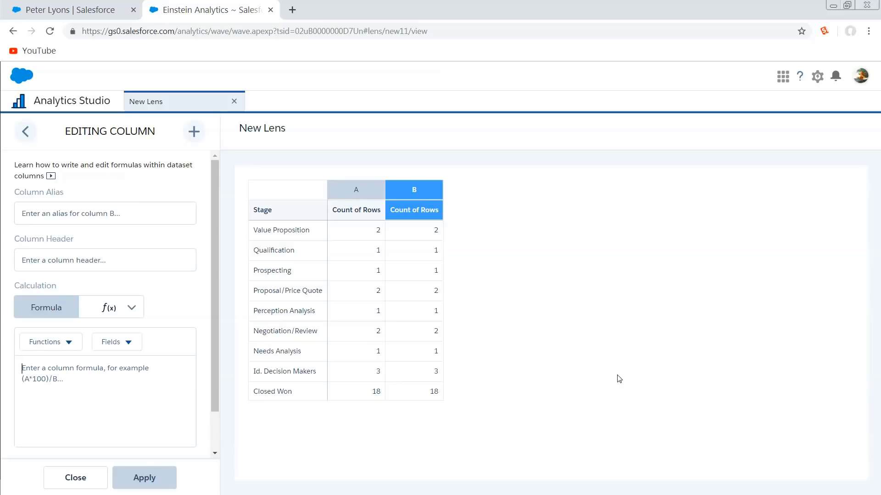
click(73, 480)
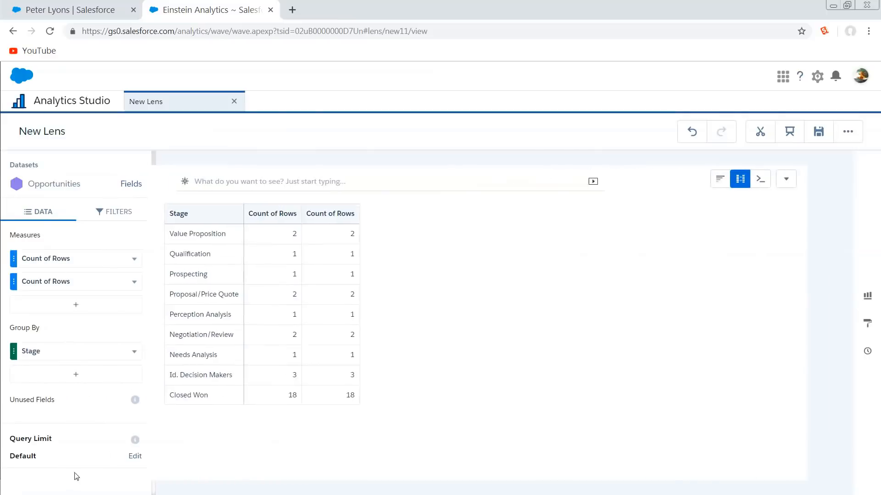
click(133, 259)
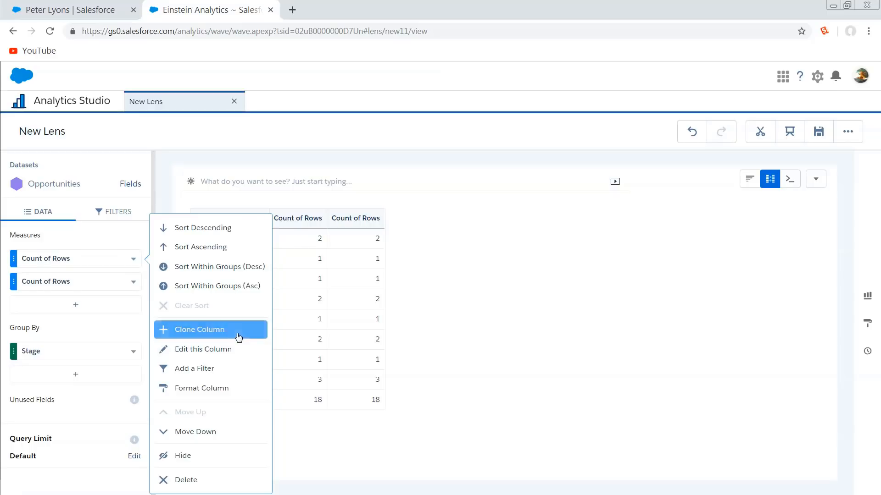
click(494, 414)
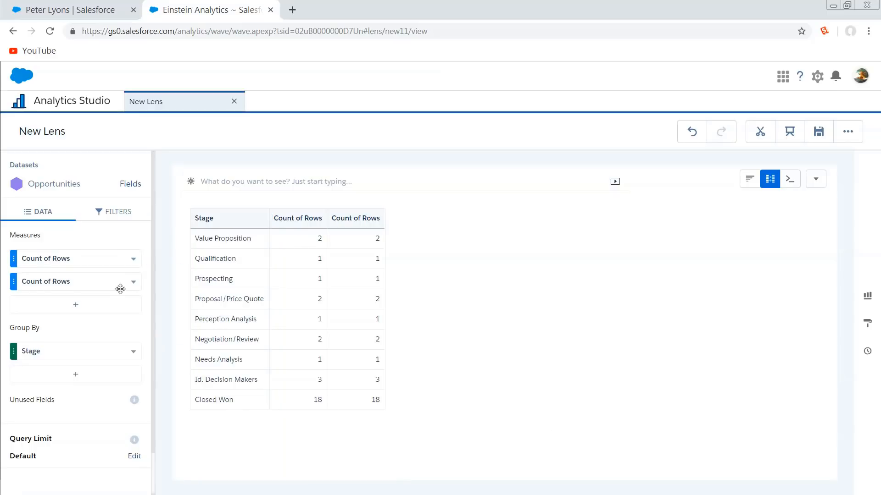
Add a new formula column as another measure in the Stage compare table
click(111, 312)
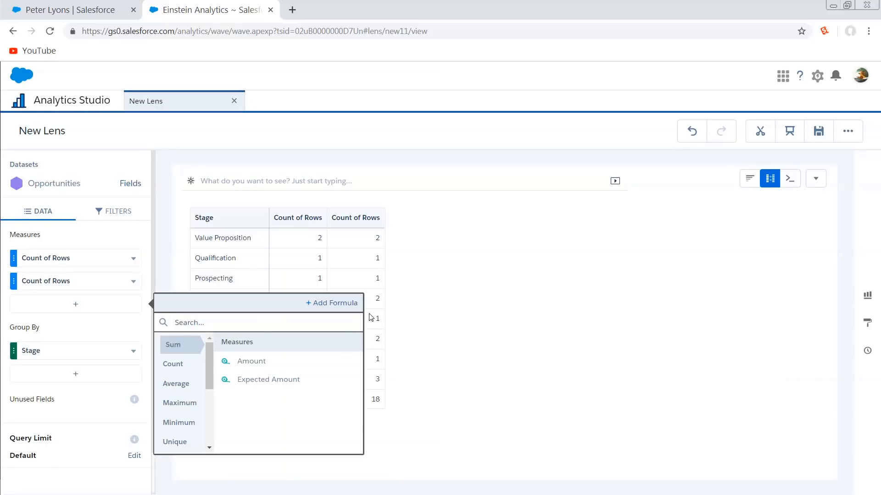
click(351, 305)
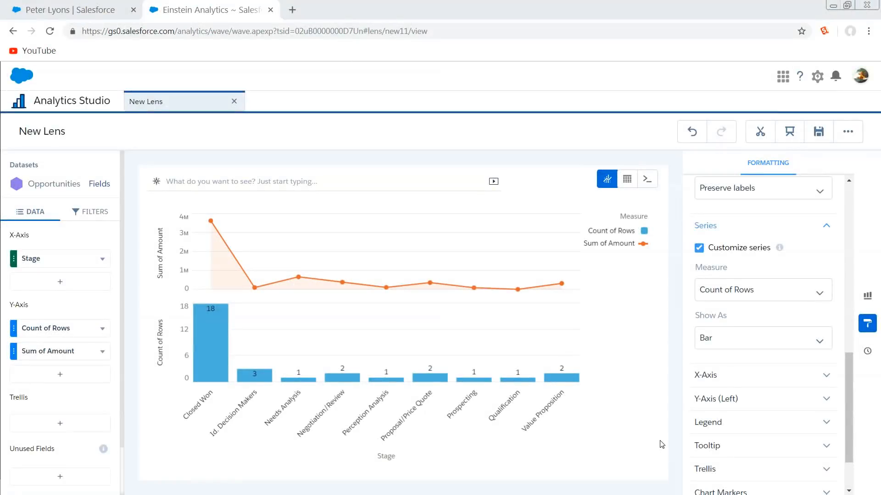
Create a blank dashboard and add a filter widget for the Stage field of the Opportunities dataset
click(751, 339)
click(750, 398)
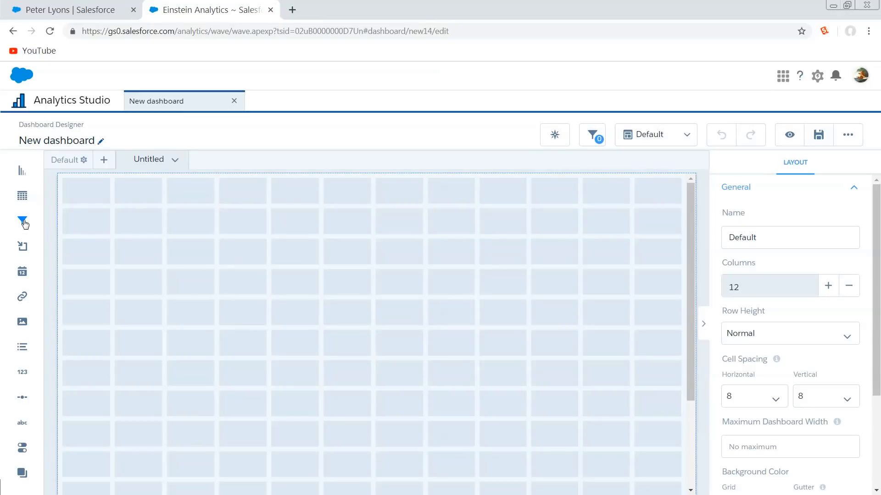
drag(25, 224, 602, 229)
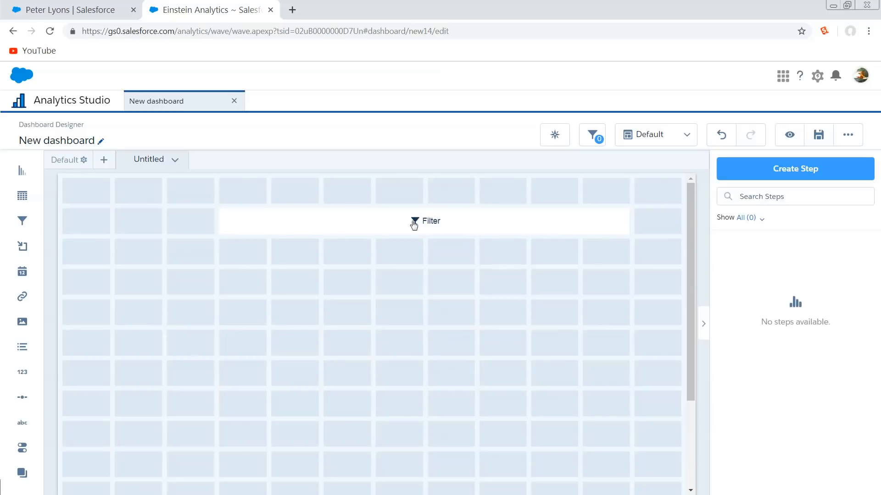
click(424, 221)
click(384, 277)
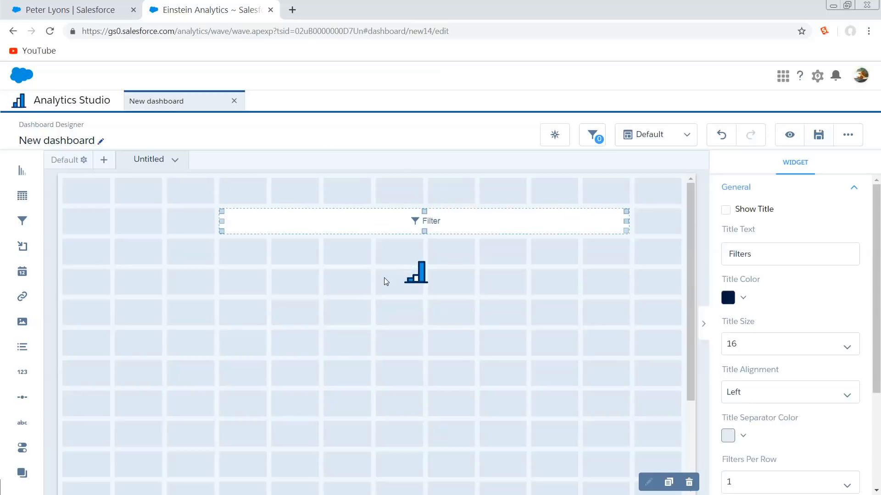
click(358, 277)
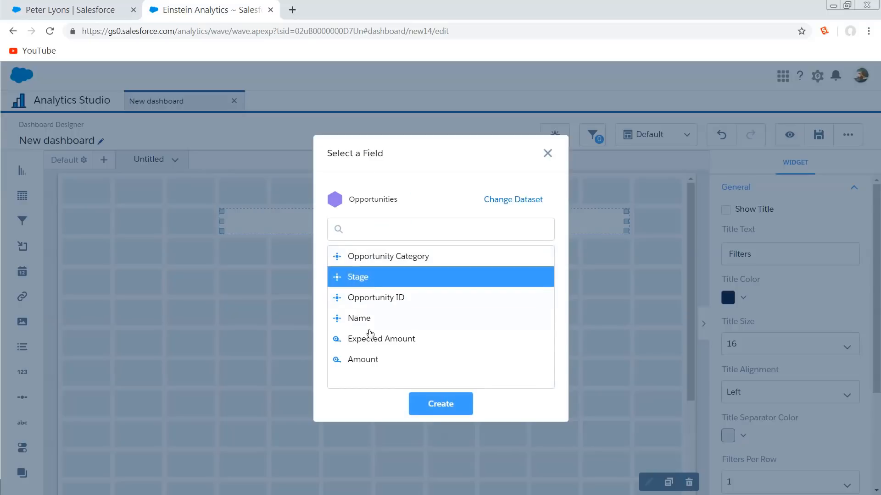
click(441, 413)
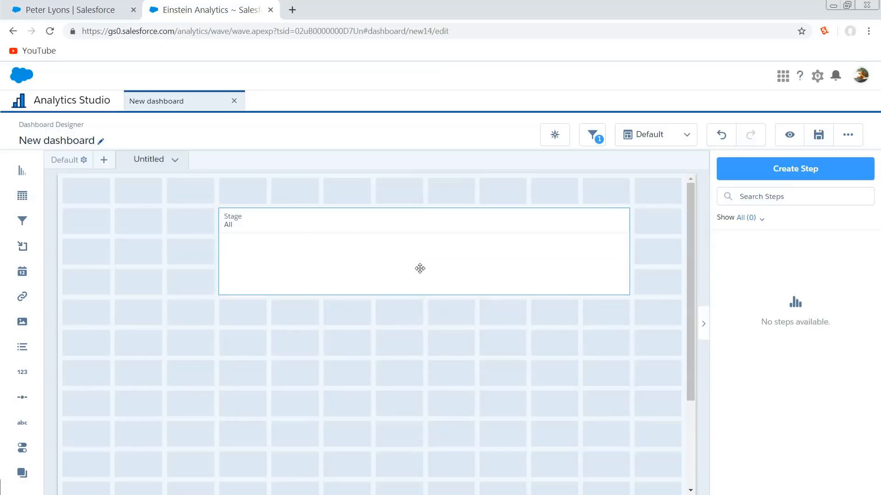
Narrow the Stage filter widget to three grid columns and place it against the canvas's left edge
click(424, 268)
drag(626, 252, 174, 256)
Add a second filter widget for the Opportunities dataset's Amount field and narrow it to three grid columns
drag(24, 230, 331, 243)
drag(422, 233, 473, 306)
click(433, 259)
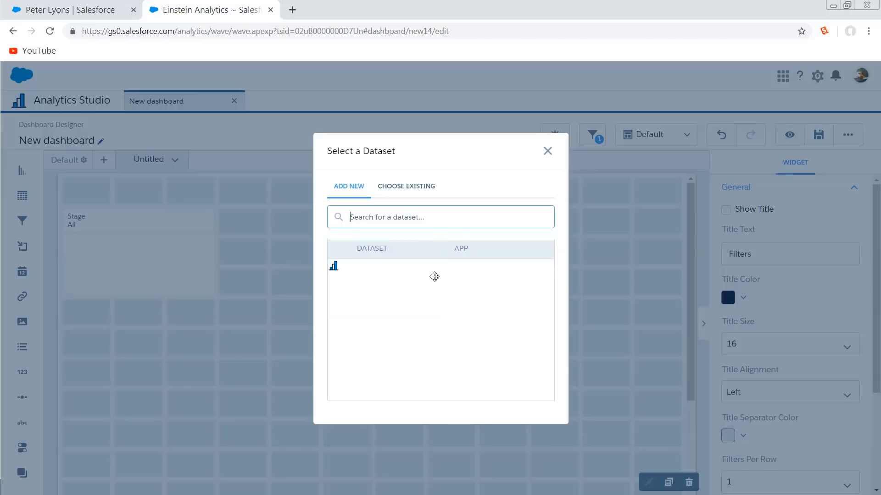
click(395, 281)
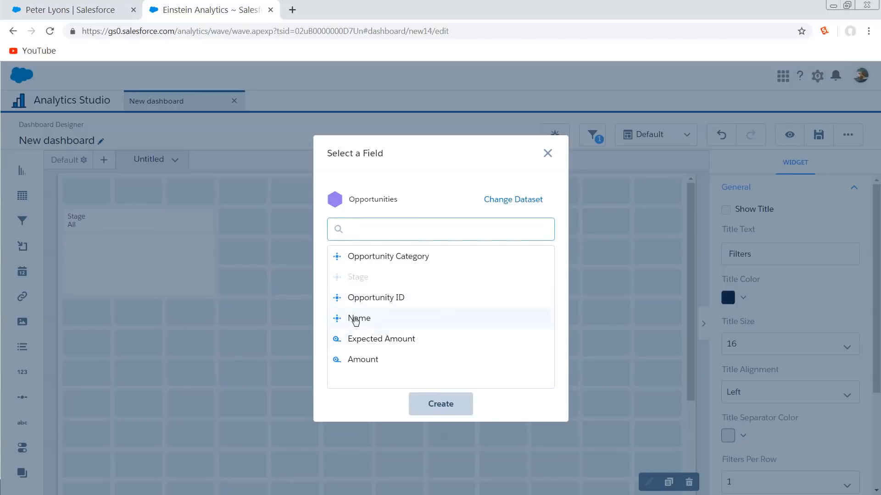
click(356, 360)
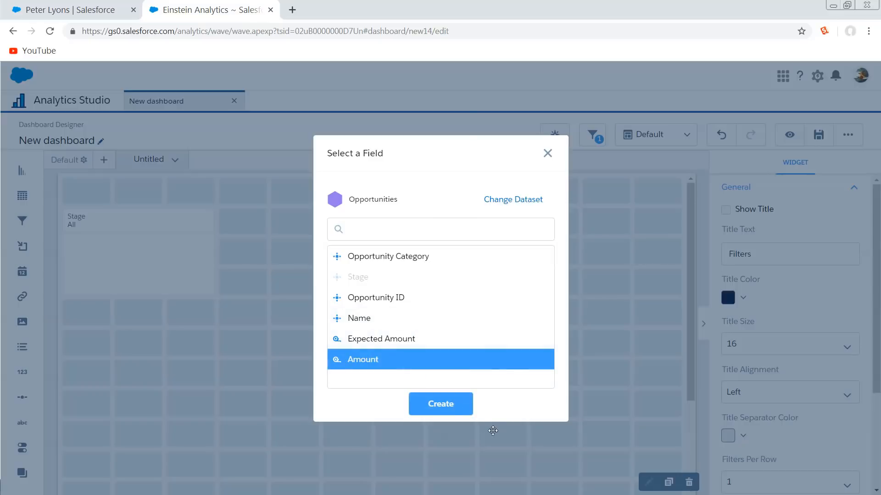
click(440, 404)
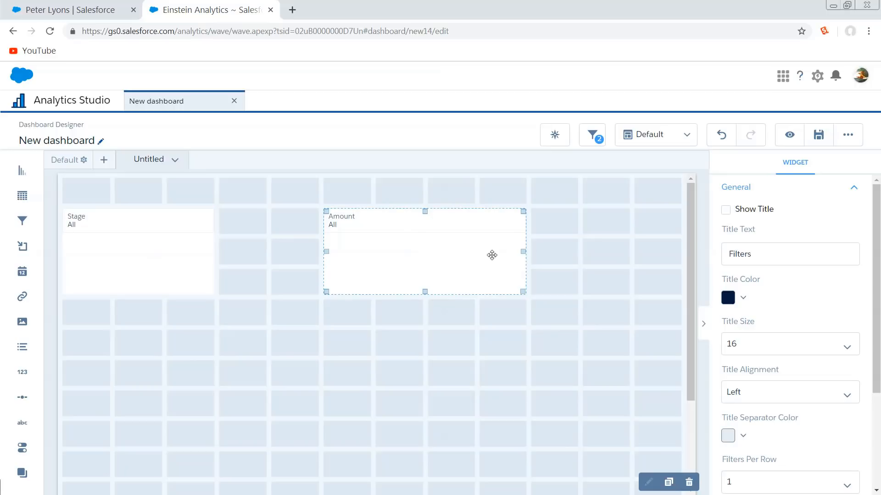
drag(522, 252, 473, 251)
click(440, 418)
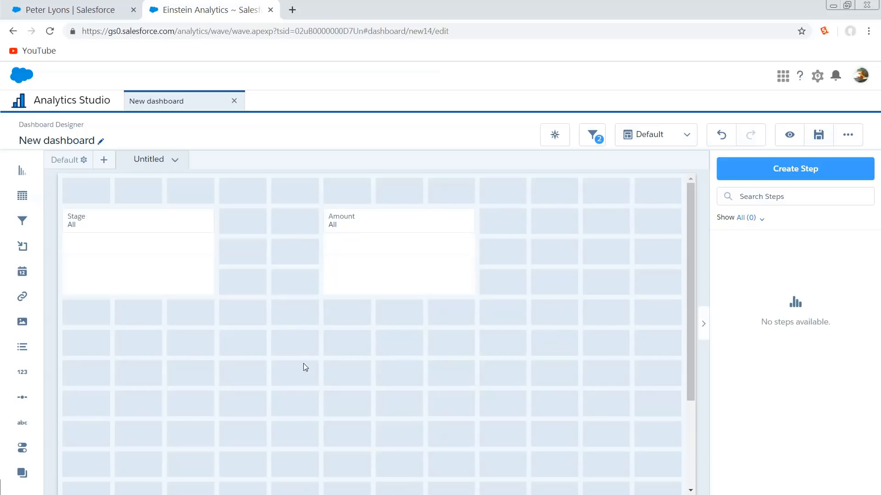
Set the Amount filter widget to use Multiple Global Filters
click(367, 268)
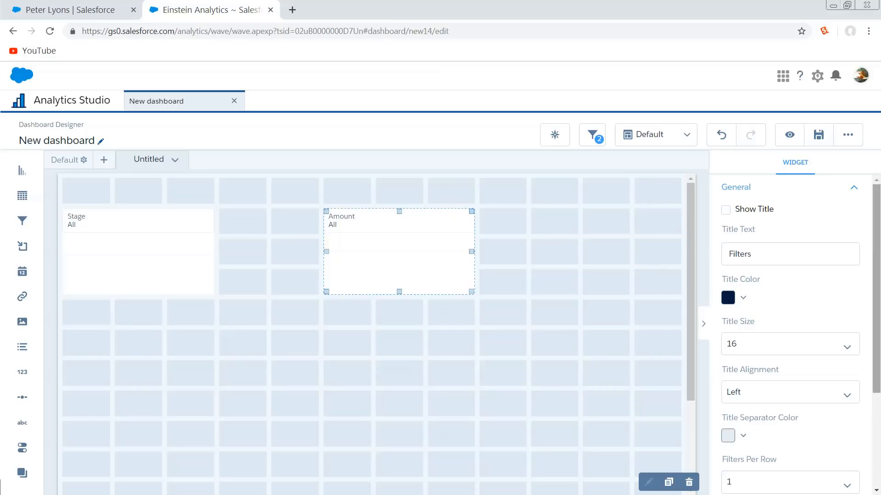
scroll(810, 309, down, 3)
click(756, 380)
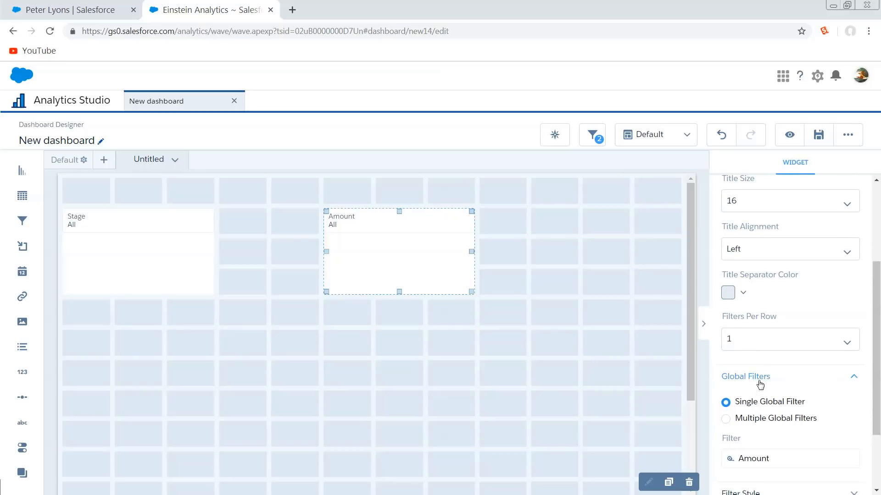
scroll(735, 355, down, 2)
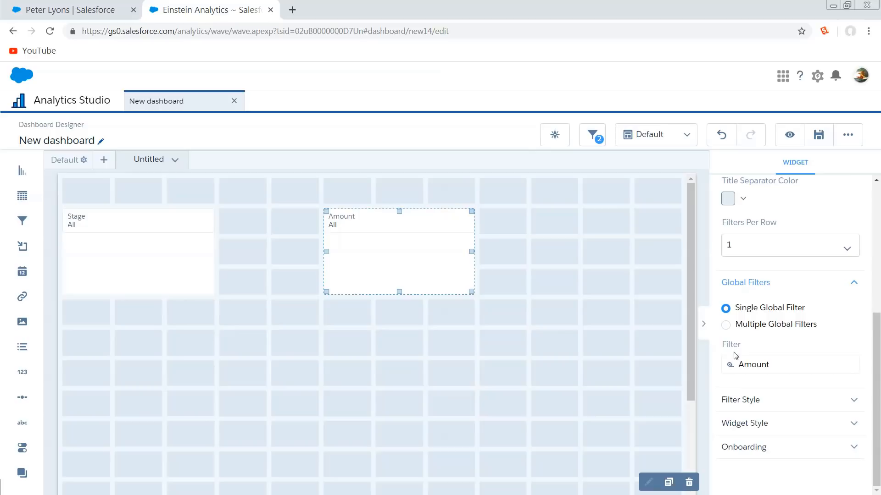
click(726, 325)
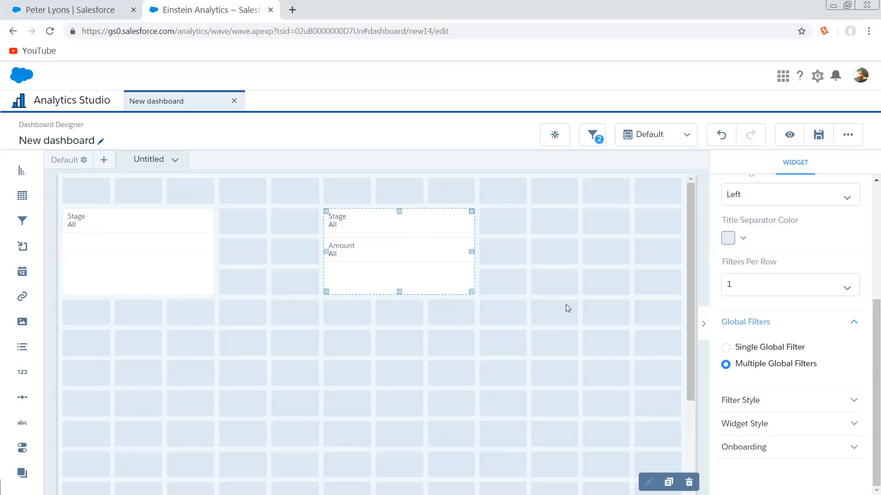
Examine the filter widget's Onboarding settings for linking a video, including the Video Embed URL help
scroll(586, 315, down, 5)
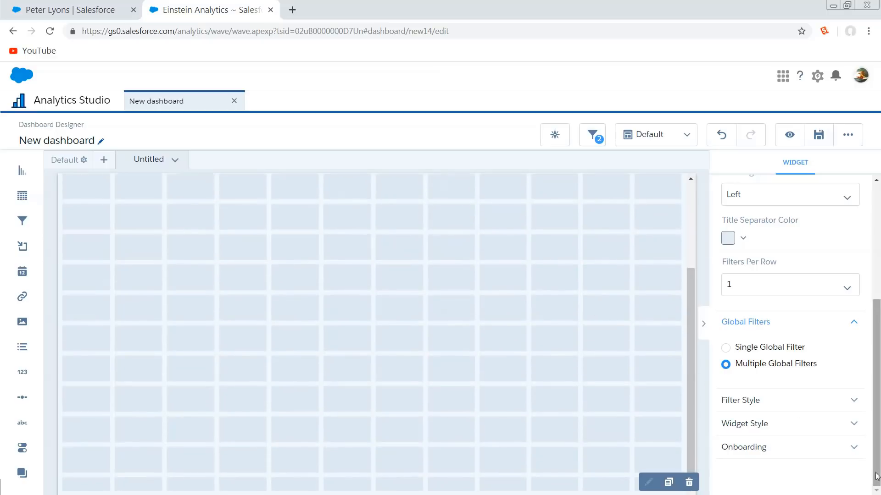
click(734, 447)
scroll(760, 432, down, 2)
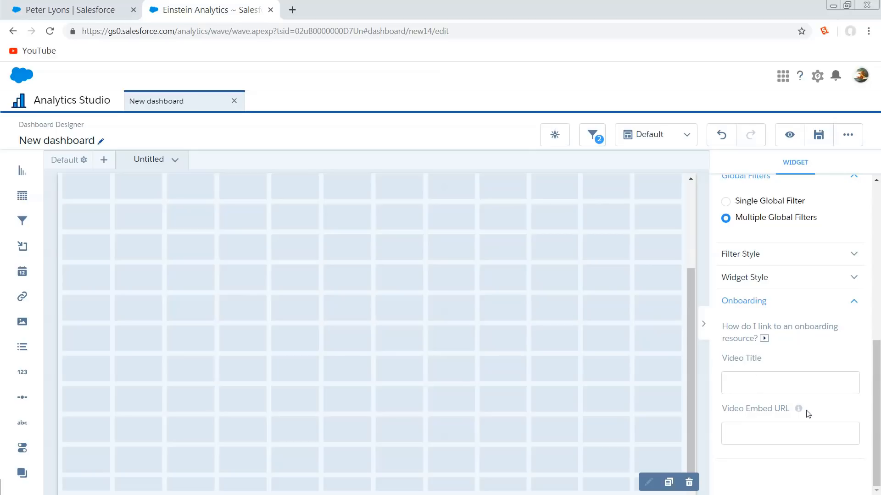
mouse_move(796, 411)
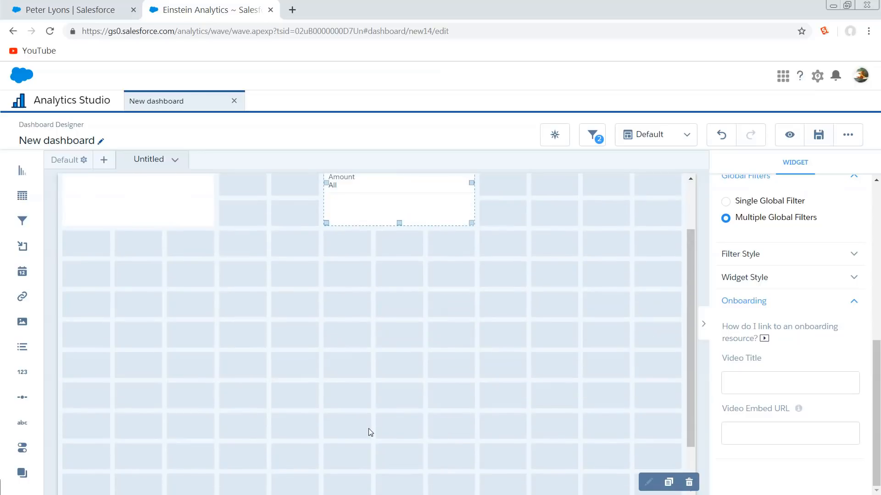
scroll(368, 429, up, 3)
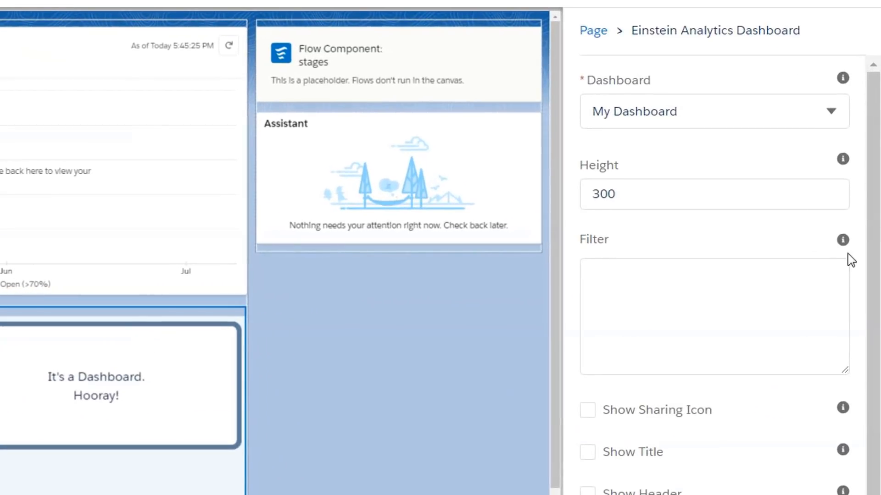
Read the help text for the Filter setting of the Einstein Analytics Dashboard component in the Lightning page editor
mouse_move(845, 240)
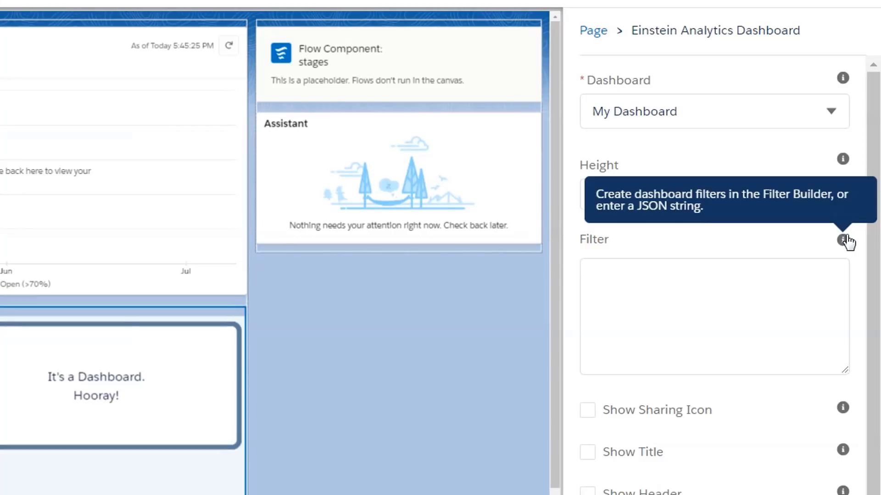